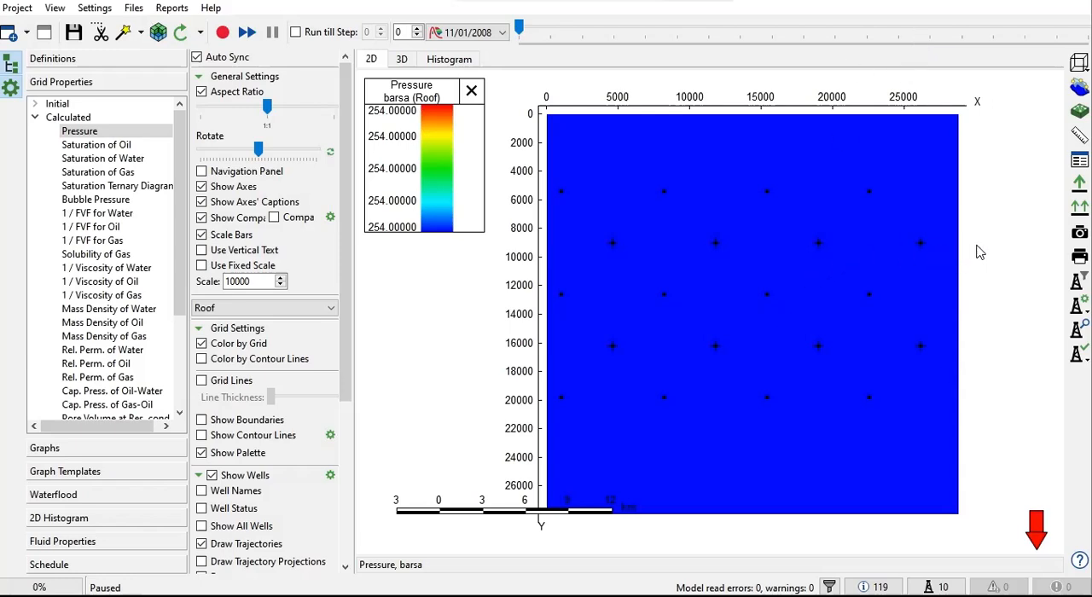
Look over the 2D pressure map and the rate graphs, returning to the grid properties.
scroll(981, 246, down, 1)
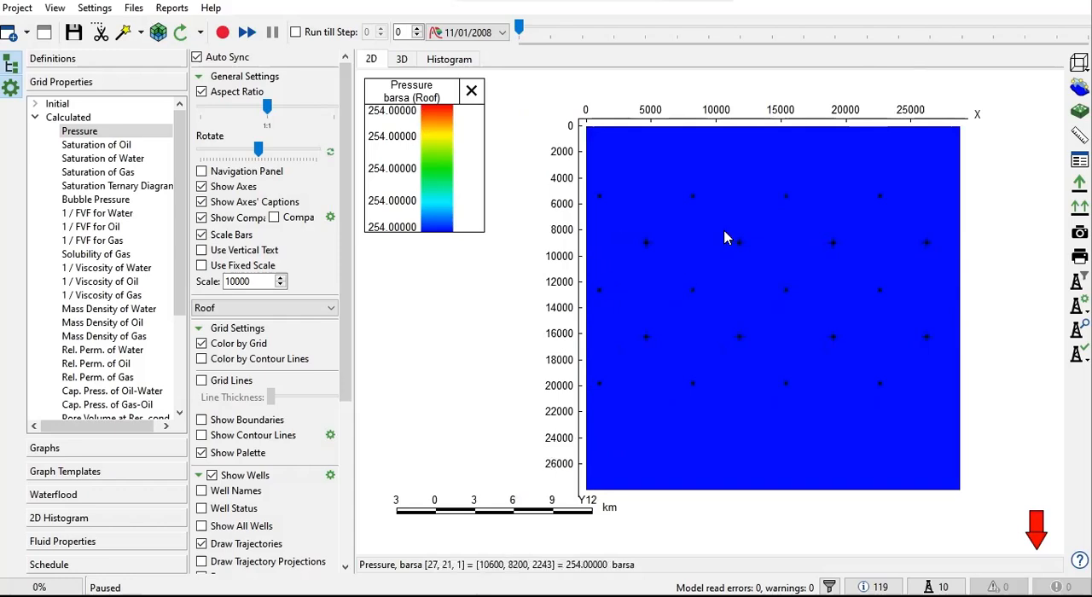
click(109, 449)
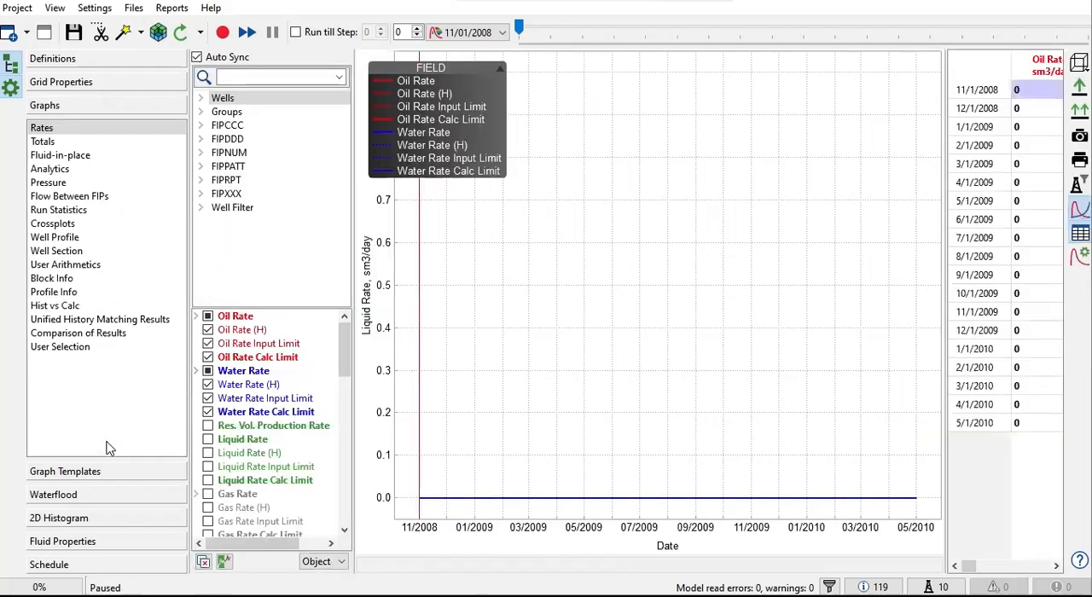
click(107, 83)
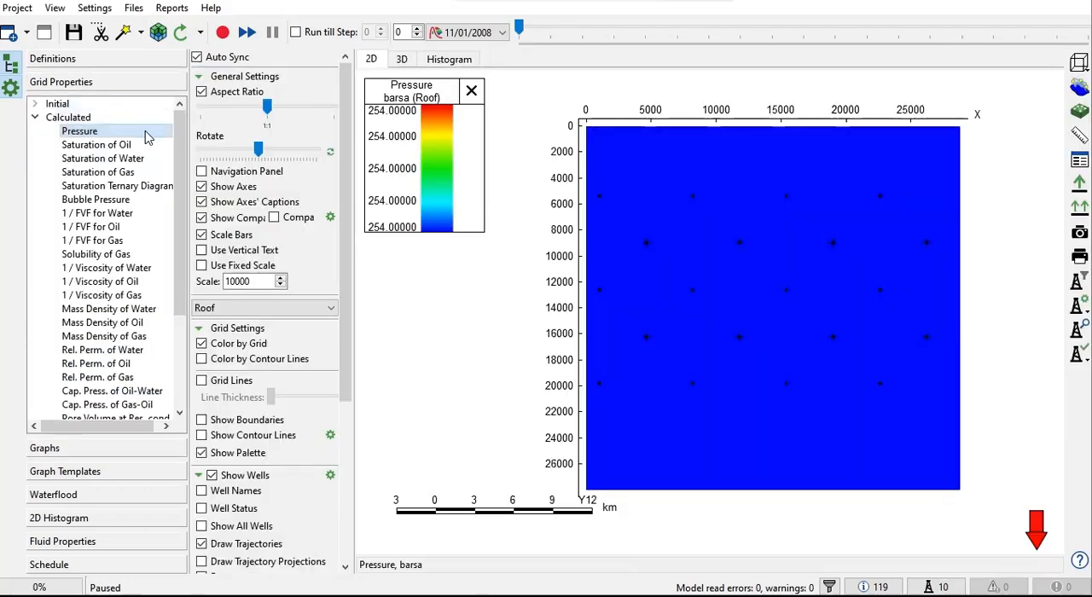
Display the calculated pressure in 3D and inspect the reservoir grid with its wells.
click(400, 59)
drag(626, 308, 658, 307)
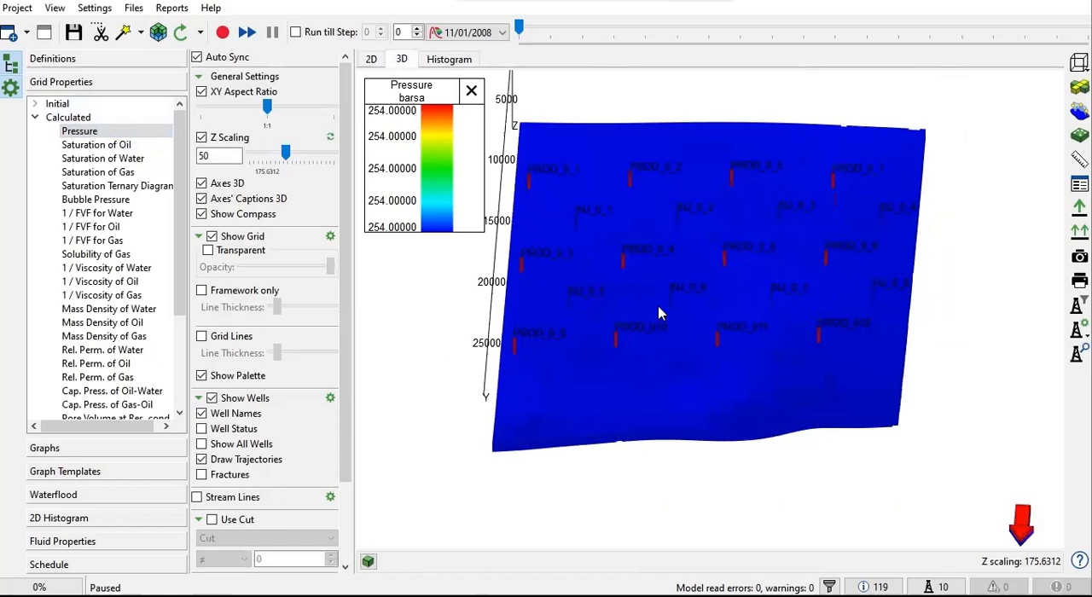
scroll(672, 300, up, 4)
scroll(672, 300, down, 3)
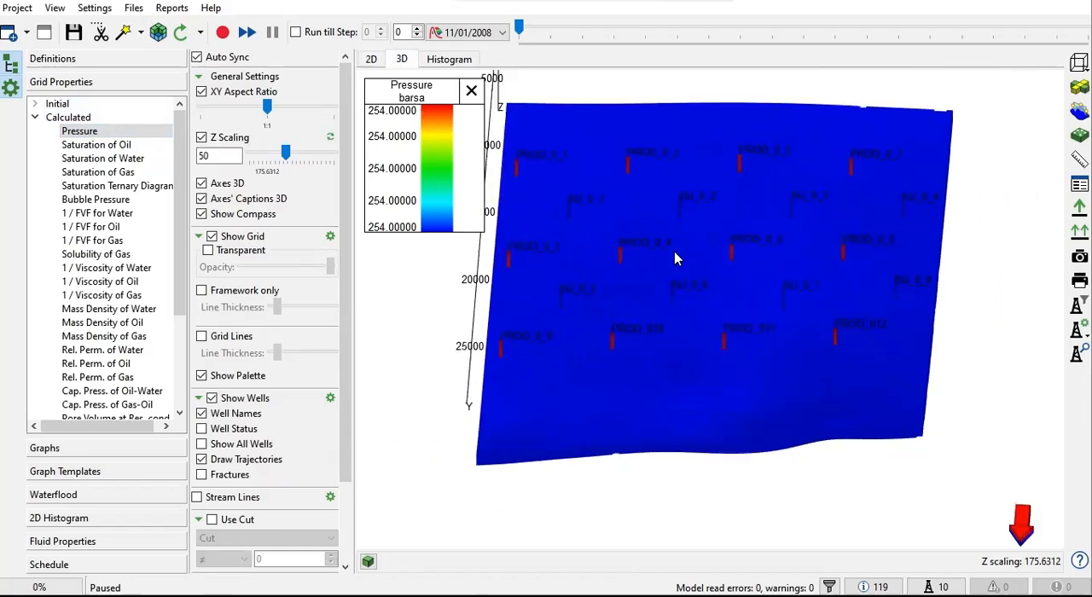
Scrub through the simulation time steps and return to the initial step, 11/01/2008.
drag(519, 29, 739, 28)
drag(790, 56, 652, 88)
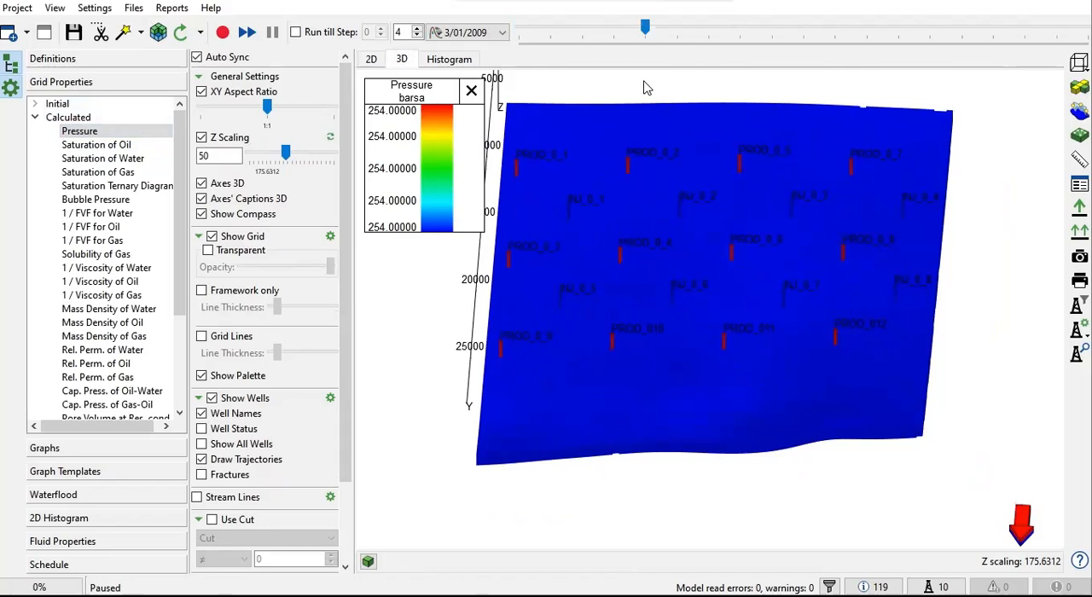
drag(645, 28, 495, 53)
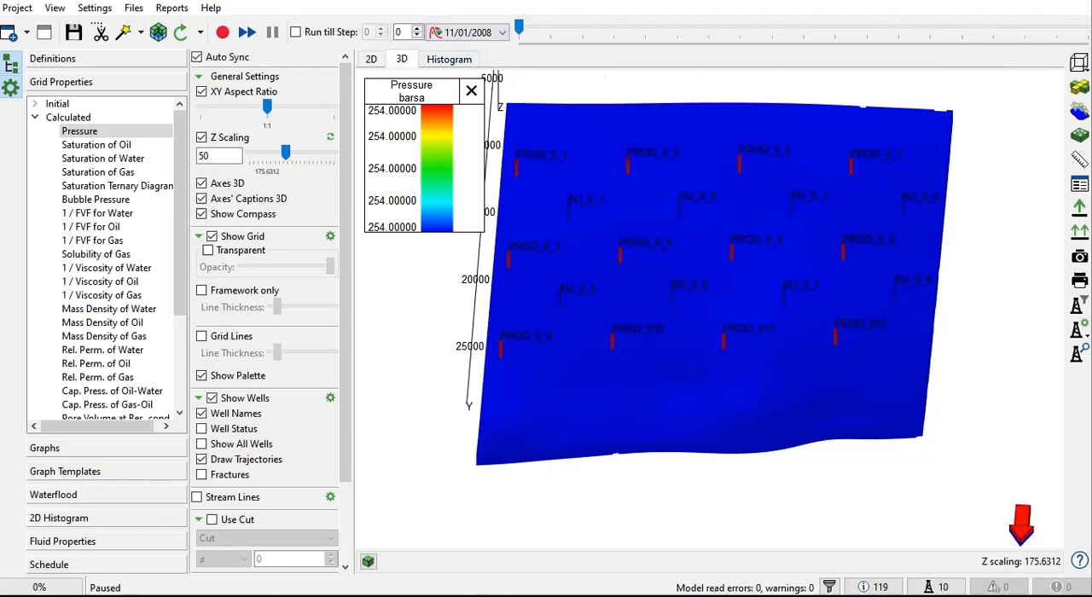
mouse_move(519, 29)
mouse_down()
mouse_move(1086, 28)
mouse_move(519, 28)
mouse_up()
Start the simulation run and display the field's oil and water rate graphs.
click(222, 32)
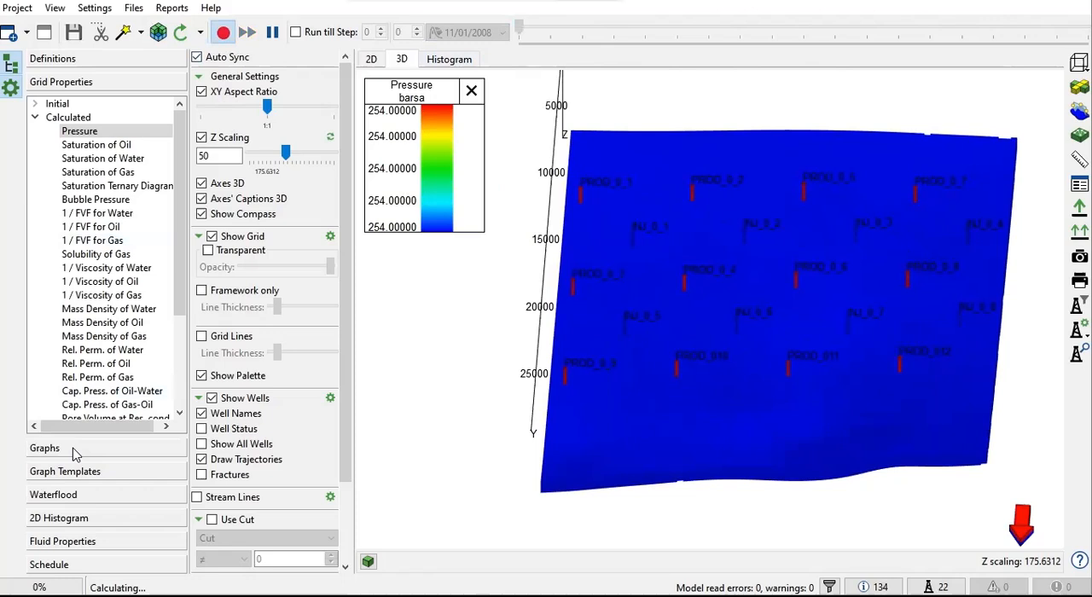
click(72, 450)
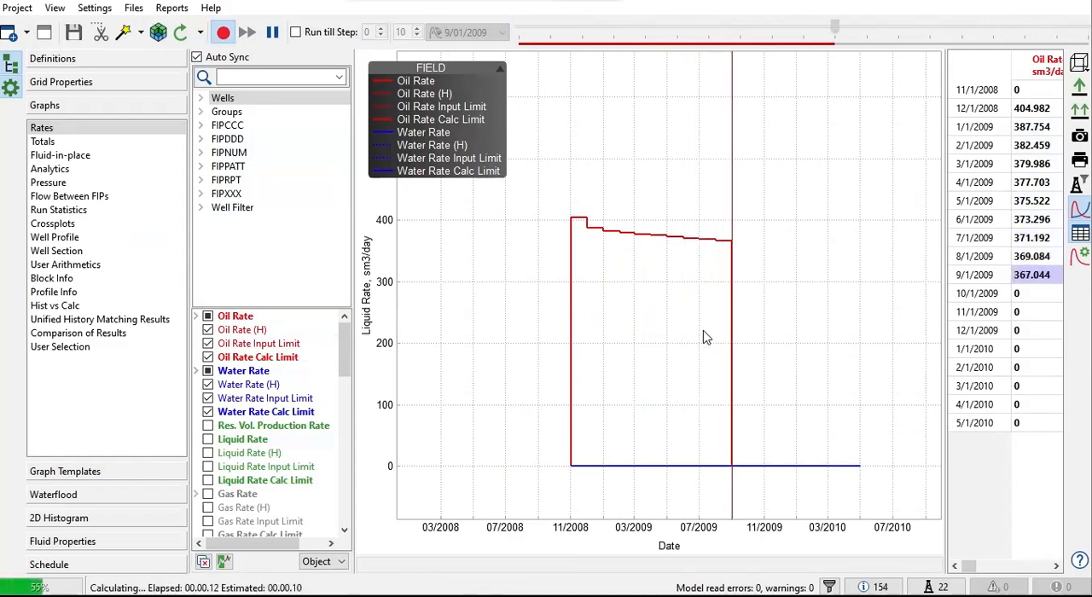
Open the model's M90.DATA file in Notepad, then reposition and widen its window.
click(133, 10)
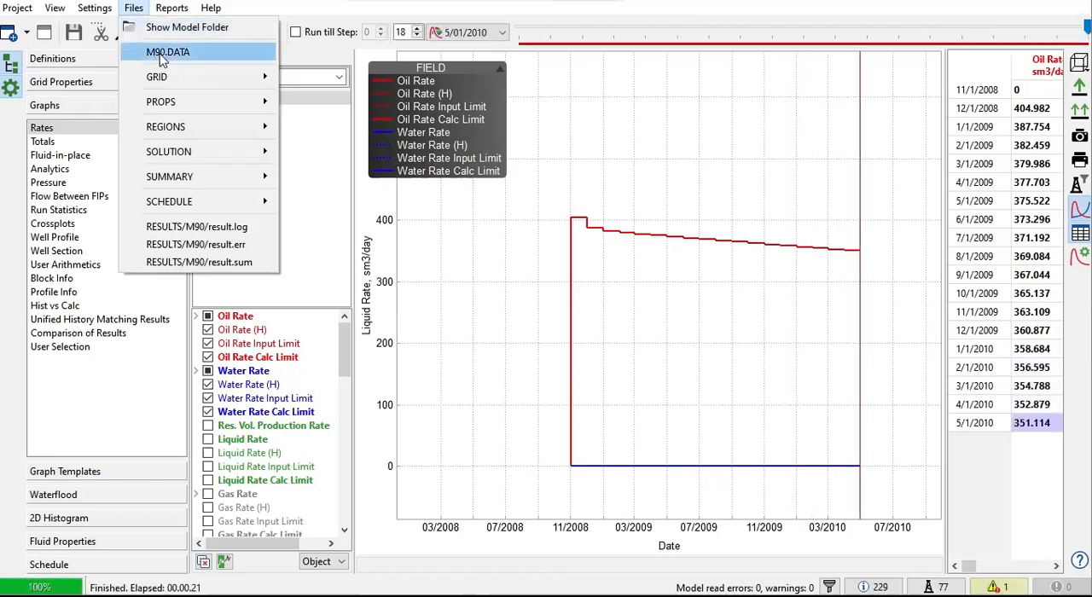
click(162, 53)
scroll(404, 256, down, 3)
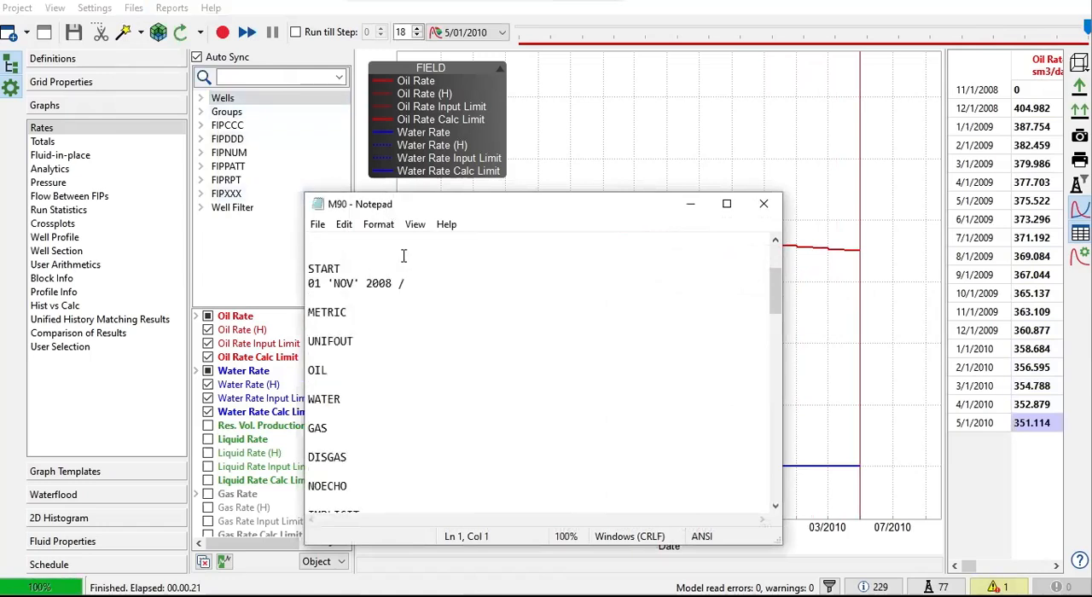
drag(450, 206, 434, 147)
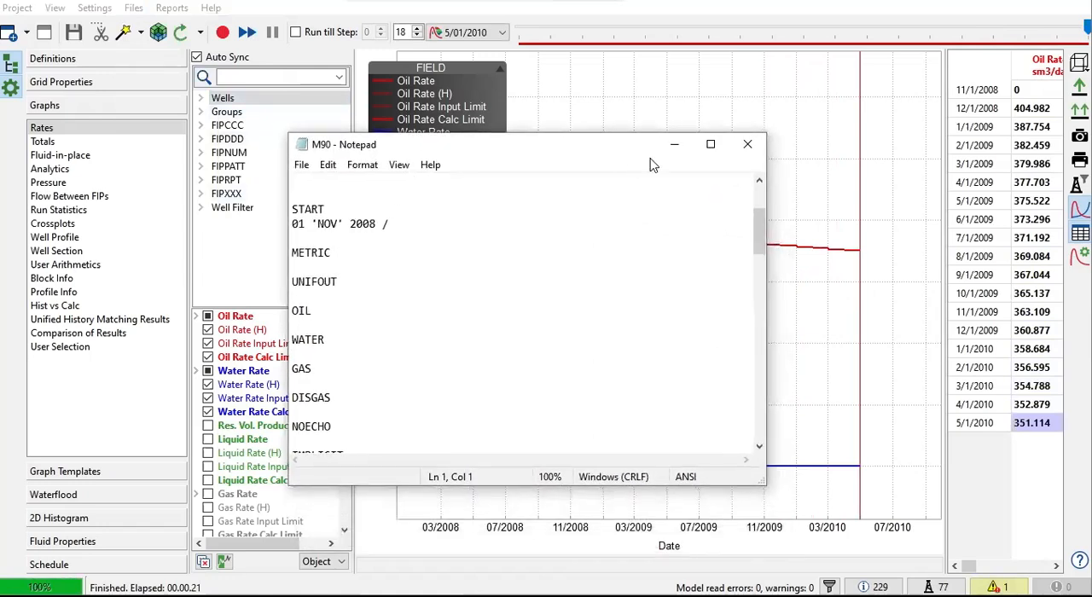
drag(766, 183, 887, 184)
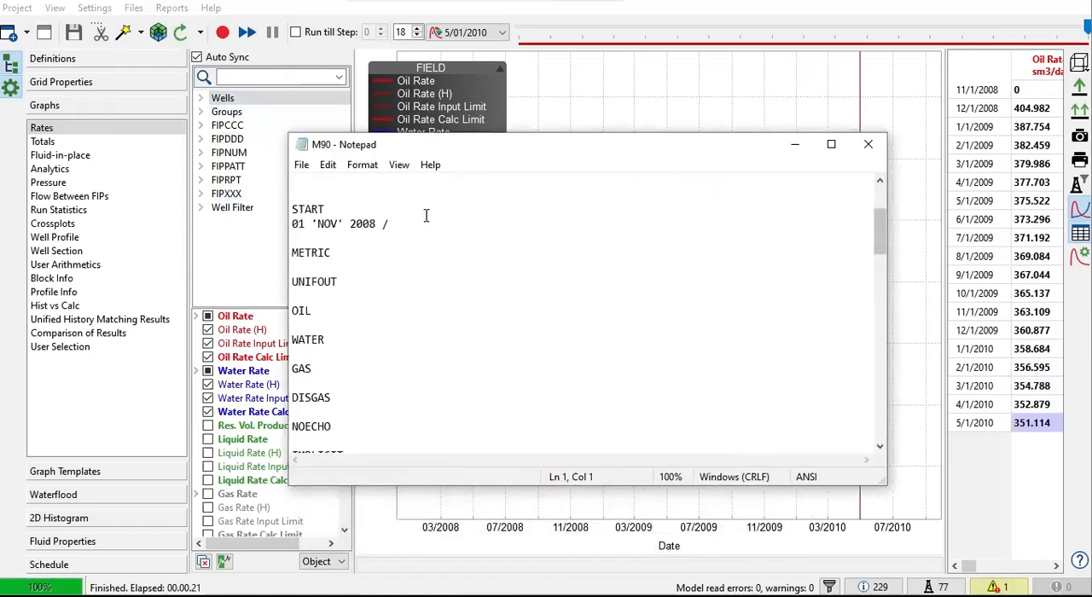
Review the METRIC and UNIFOUT keywords and the phase keywords OIL, WATER, GAS and DISGAS in the data file.
double_click(296, 255)
click(349, 282)
scroll(338, 368, down, 2)
click(351, 312)
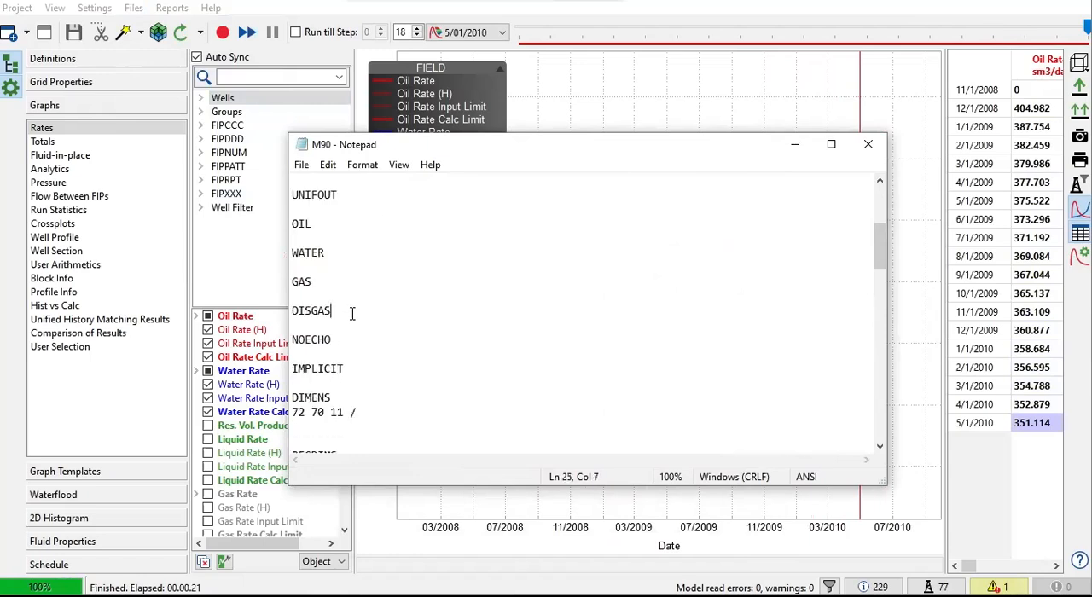
scroll(360, 362, down, 2)
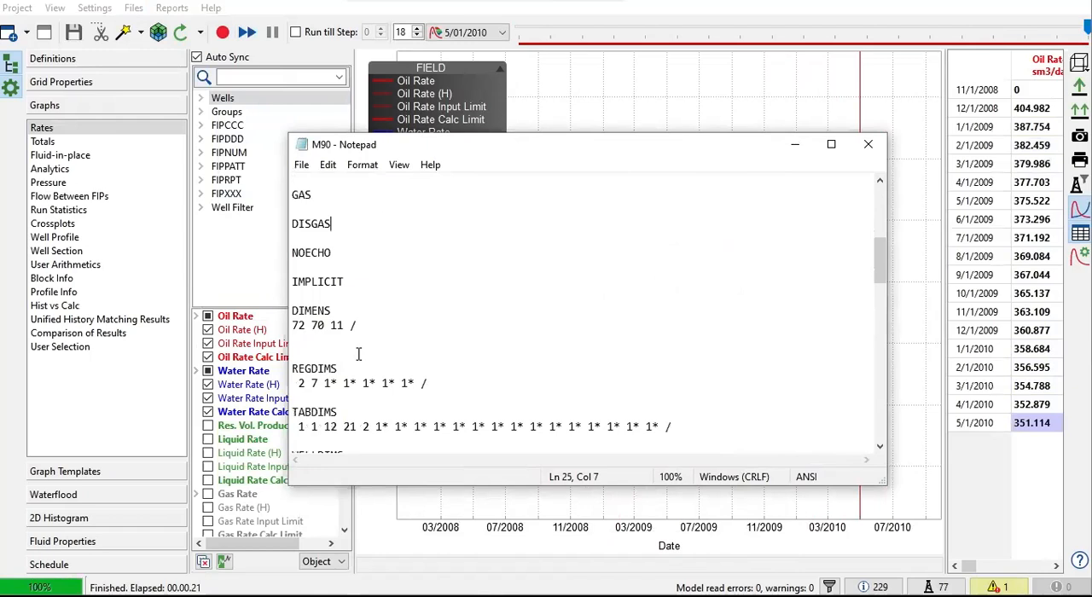
Examine the model dimension keywords DIMENS, REGDIMS, TABDIMS, WELLDIMS and EQLDIMS.
drag(370, 325, 296, 310)
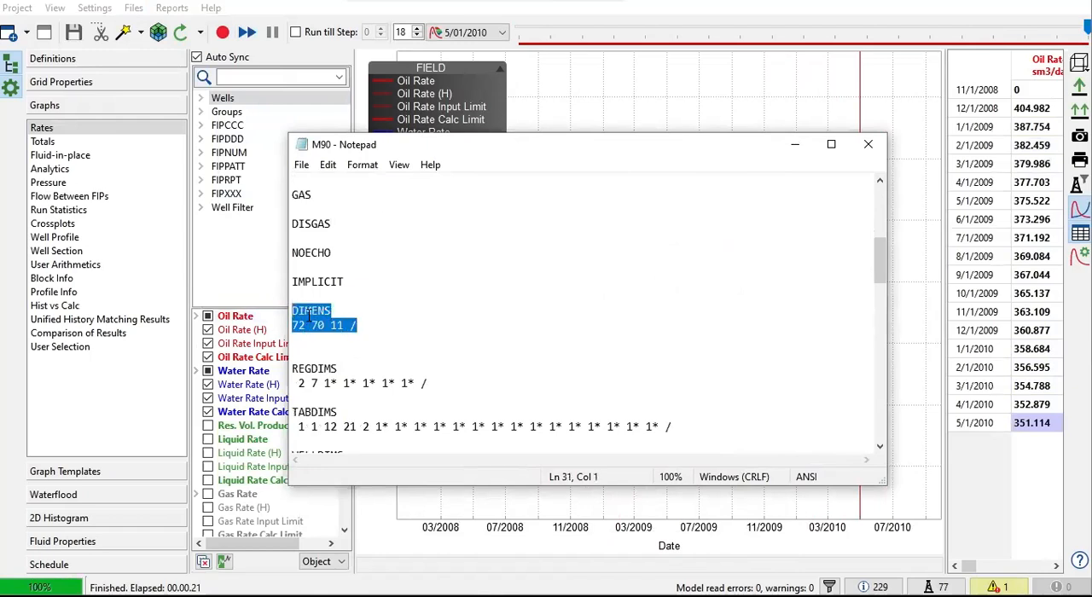
scroll(344, 314, down, 1)
click(342, 324)
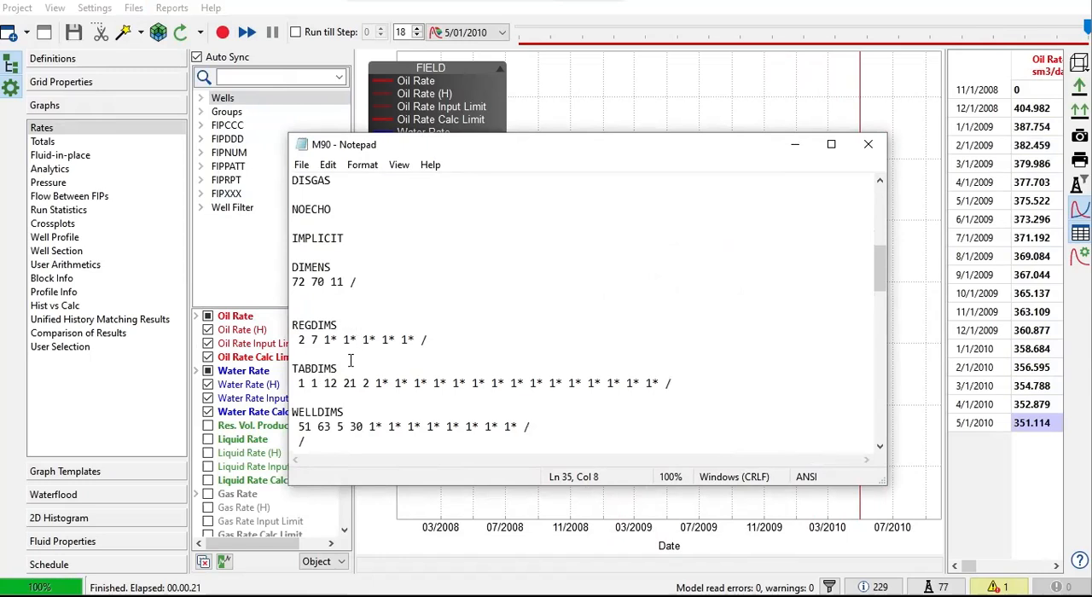
scroll(358, 373, down, 1)
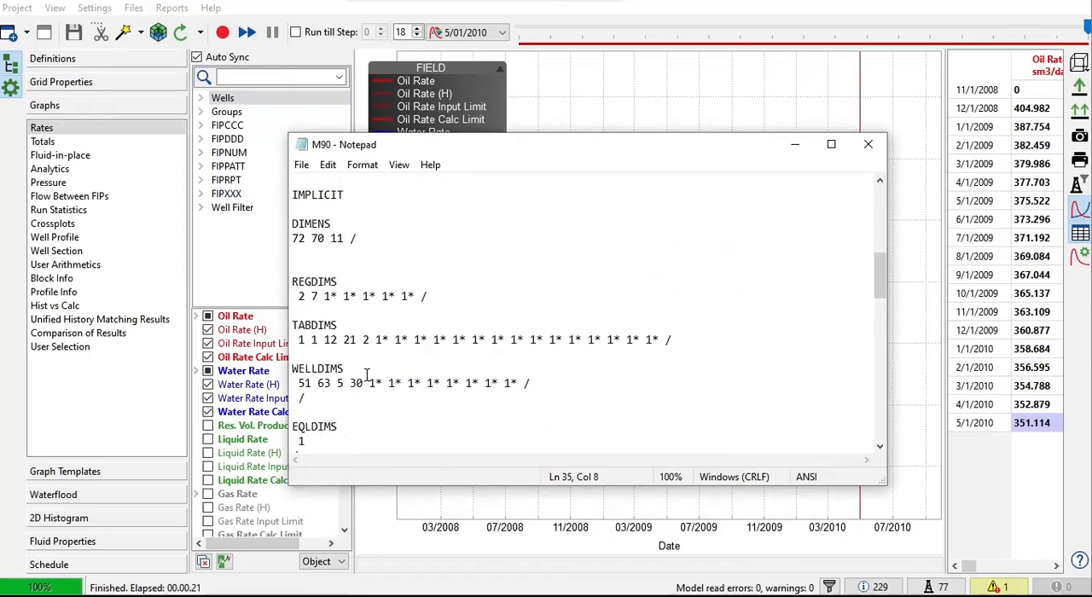
scroll(369, 367, down, 3)
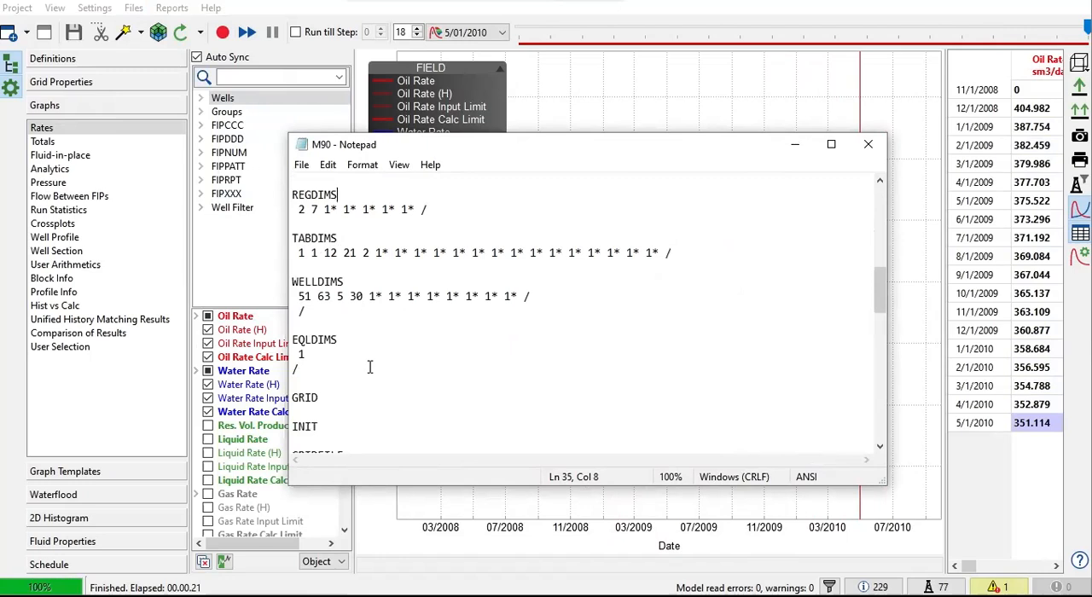
scroll(341, 345, down, 1)
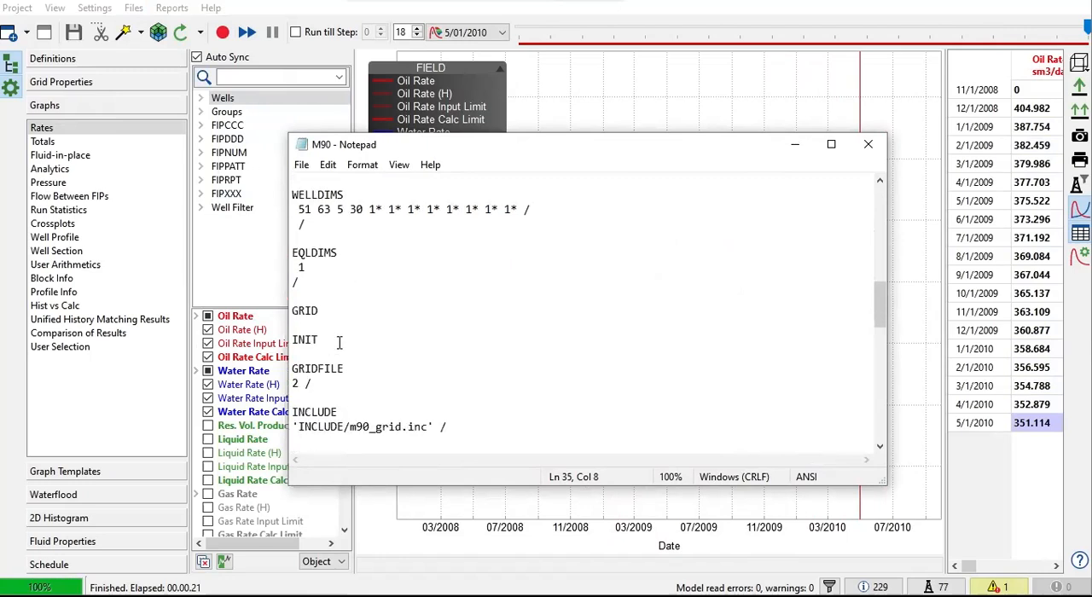
Review the GRID section with its INIT and GRIDFILE keywords and the m90_grid.inc include.
drag(324, 309, 294, 310)
drag(339, 341, 255, 340)
scroll(353, 350, down, 2)
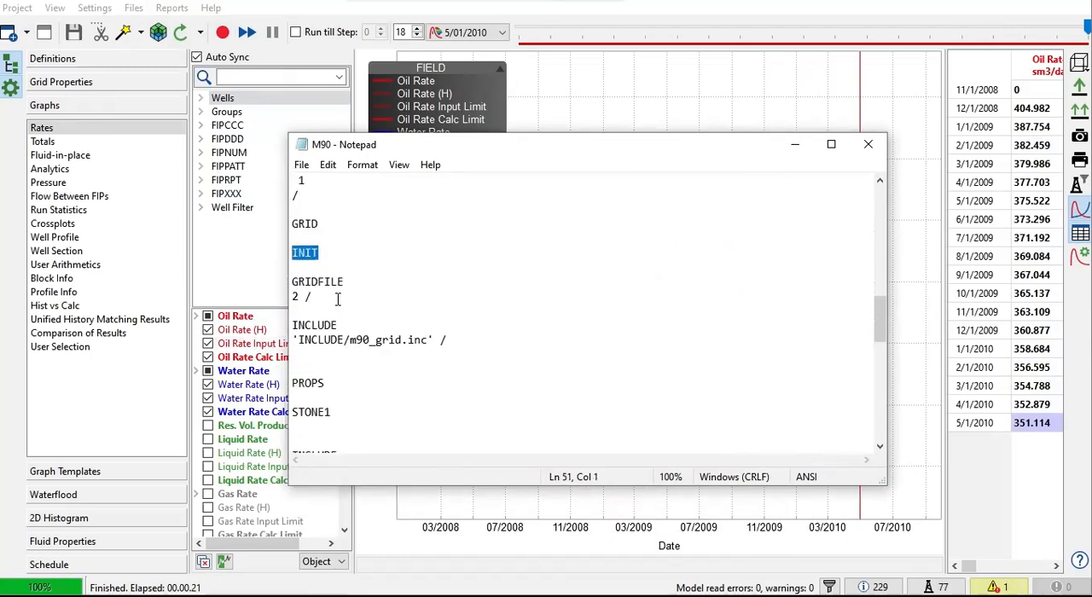
scroll(337, 299, down, 2)
Review the PROPS section and its included files m90_pvt.inc and m90_rp.inc.
drag(326, 297, 285, 305)
scroll(493, 338, down, 2)
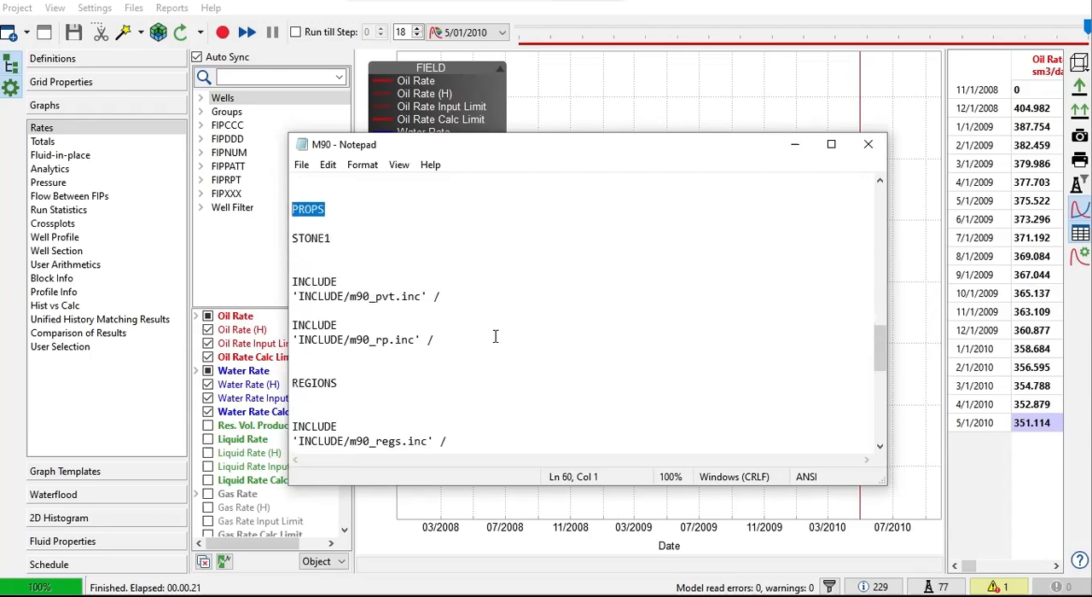
drag(465, 304, 362, 304)
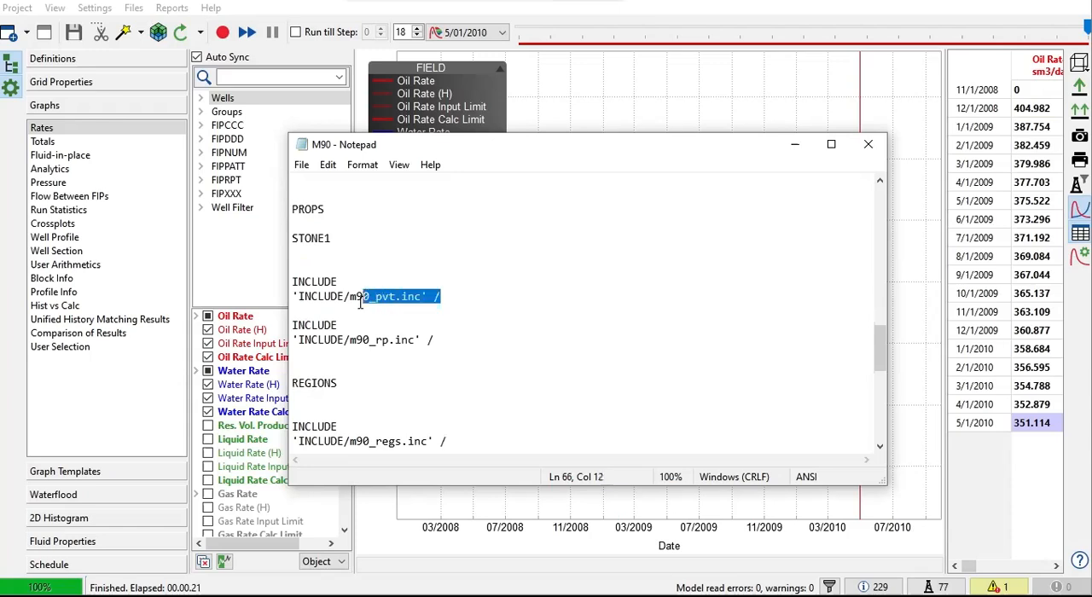
drag(431, 339, 319, 340)
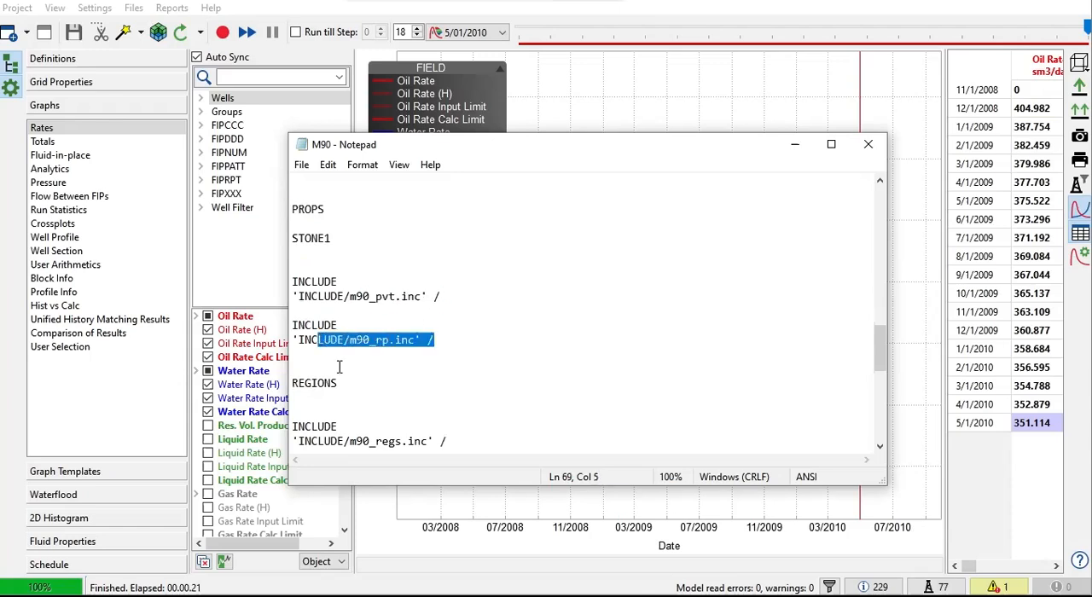
Examine the REGIONS section and its included file m90_regs.inc.
double_click(301, 383)
scroll(392, 383, down, 2)
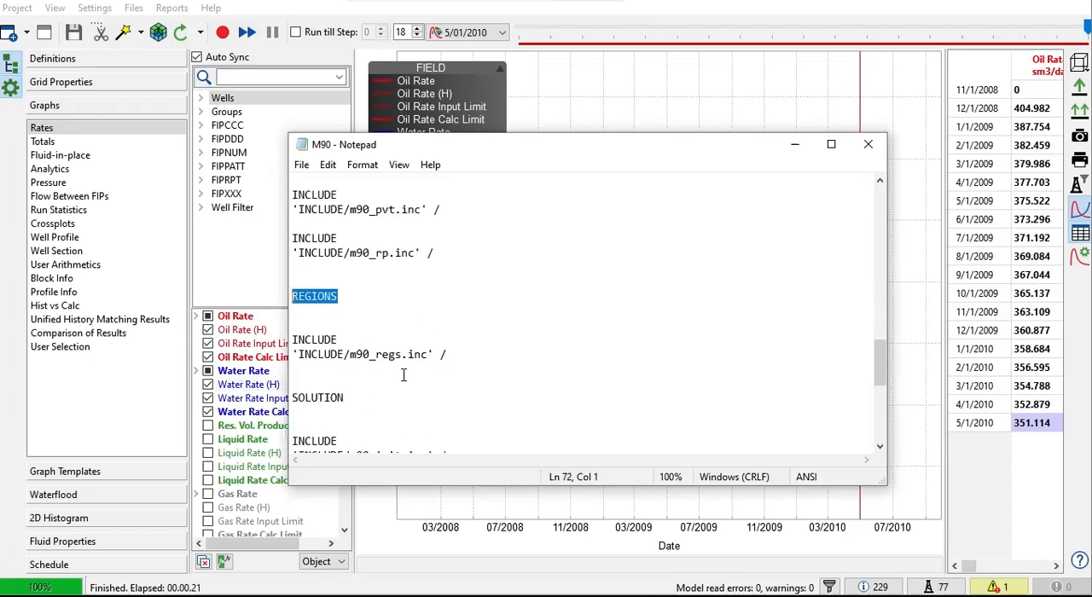
drag(453, 357, 326, 363)
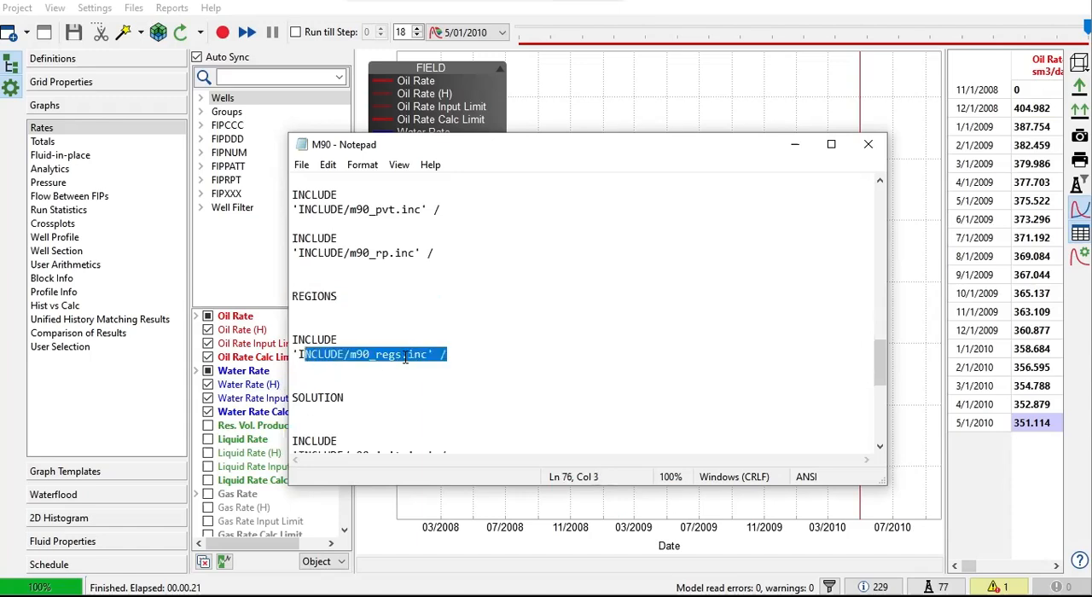
click(499, 351)
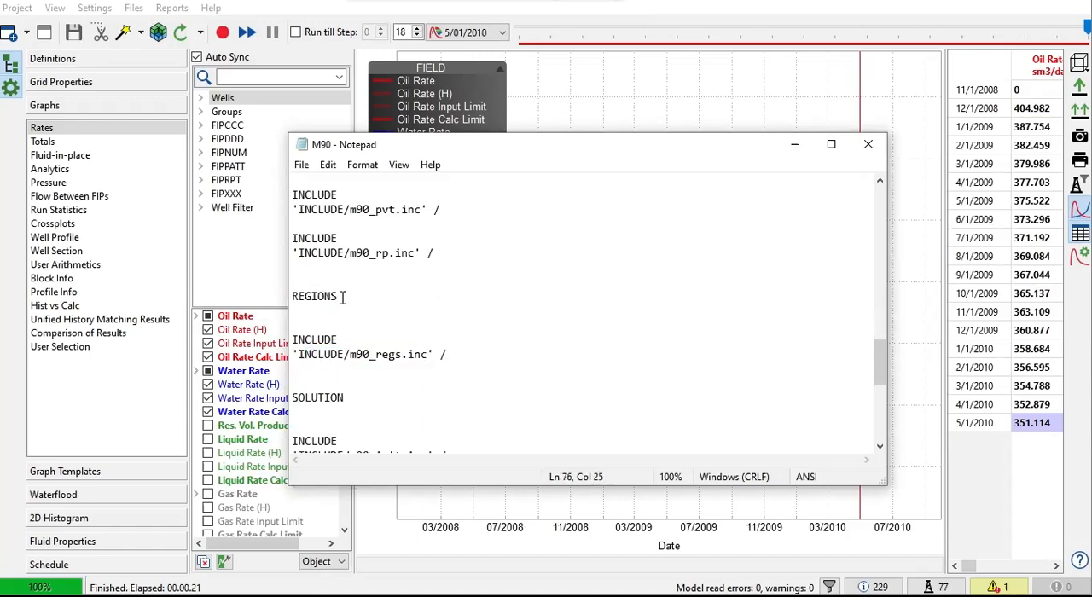
Examine the SOLUTION section and its included file m90_init.inc.
scroll(345, 298, down, 1)
scroll(345, 299, down, 1)
double_click(337, 313)
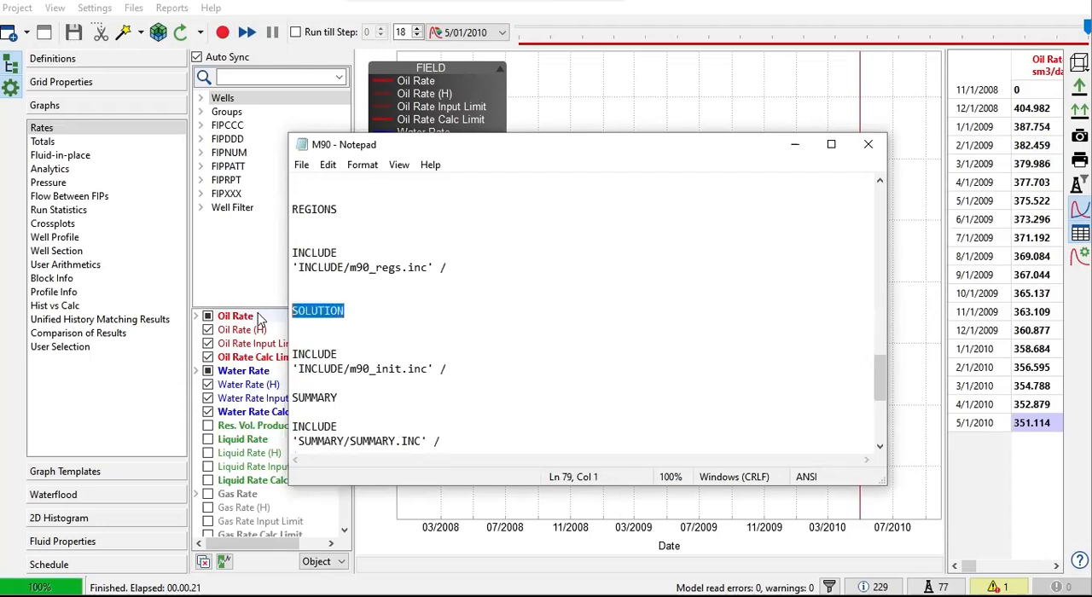
scroll(403, 322, down, 2)
click(401, 295)
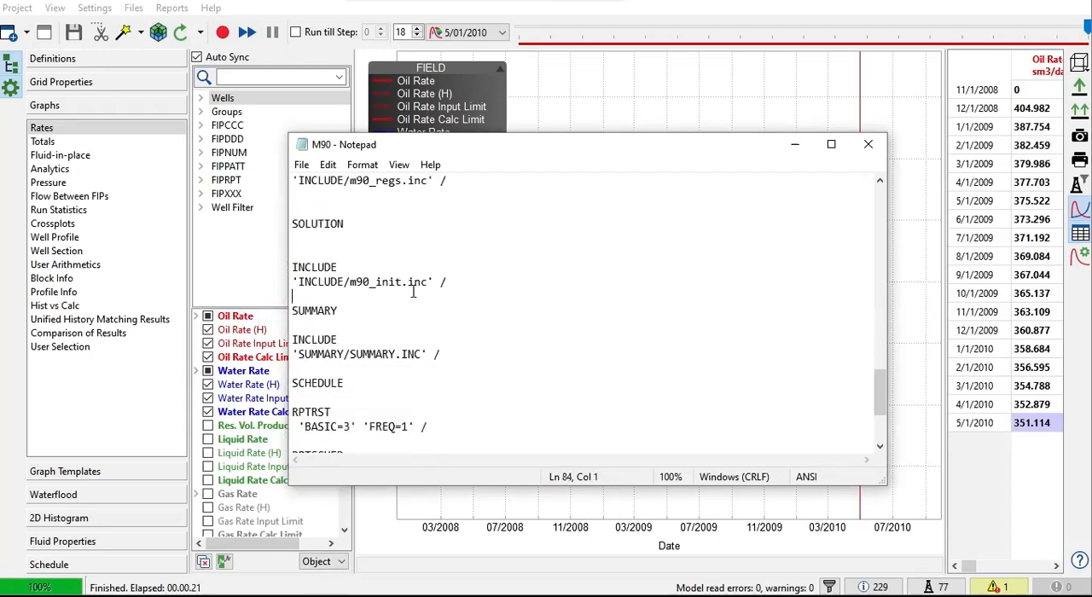
drag(459, 288, 401, 285)
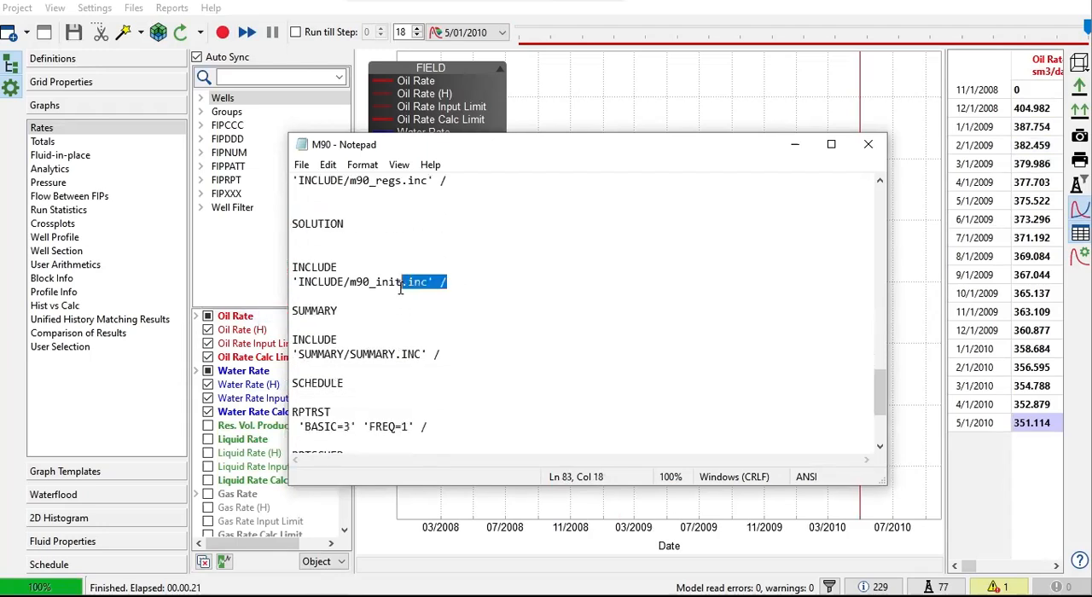
Check the SUMMARY section's included file SUMMARY/SUMMARY.INC.
click(476, 315)
drag(381, 351, 293, 352)
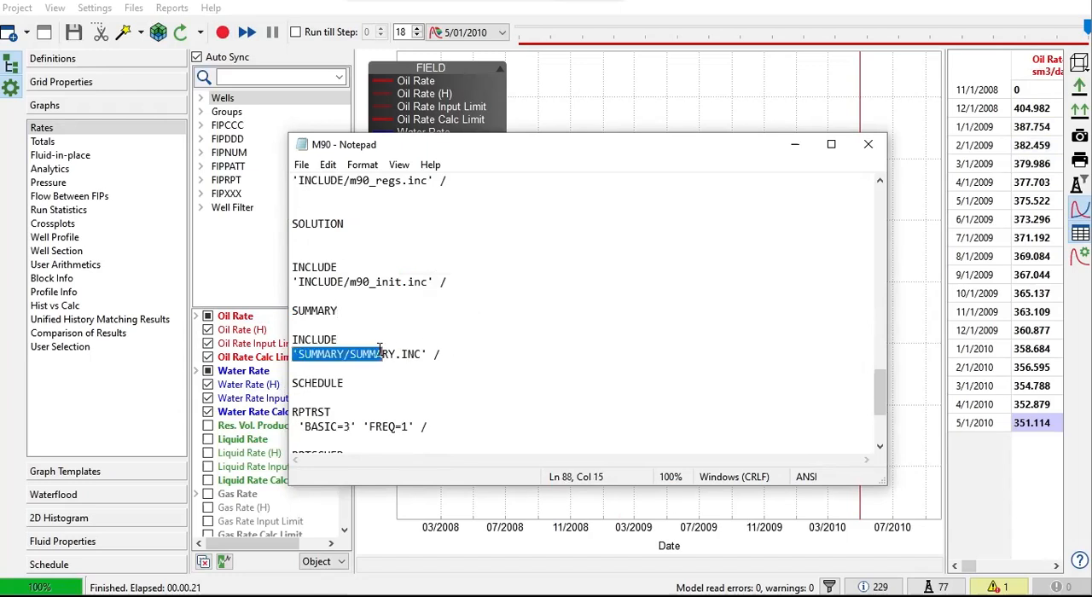
click(514, 353)
Review the SCHEDULE section with its RPTRST and RPTSCHED keywords and the m90_sch.inc include.
scroll(453, 334, down, 2)
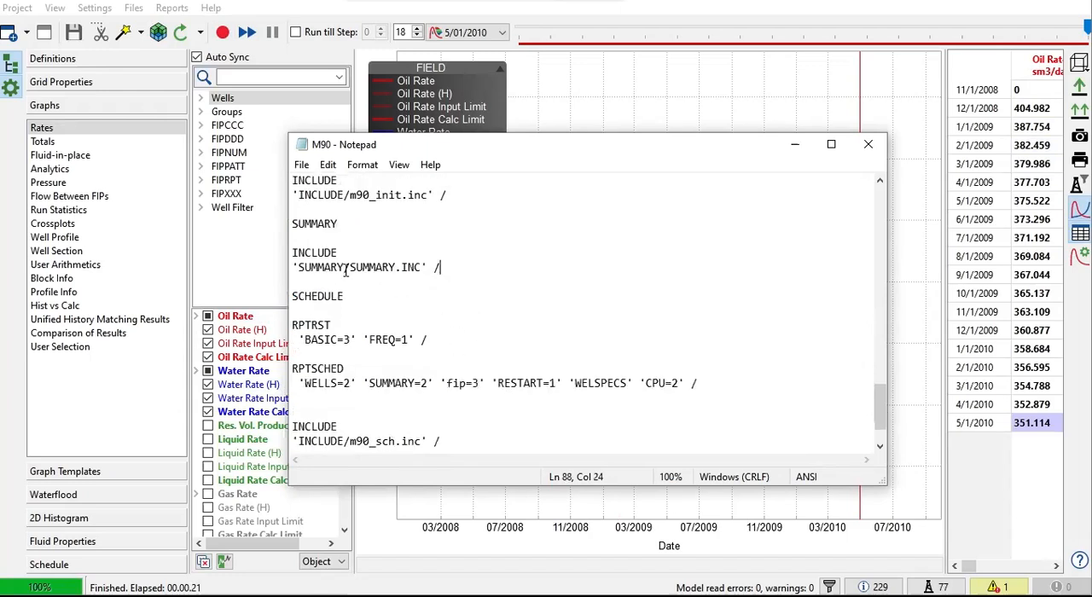
scroll(394, 339, down, 2)
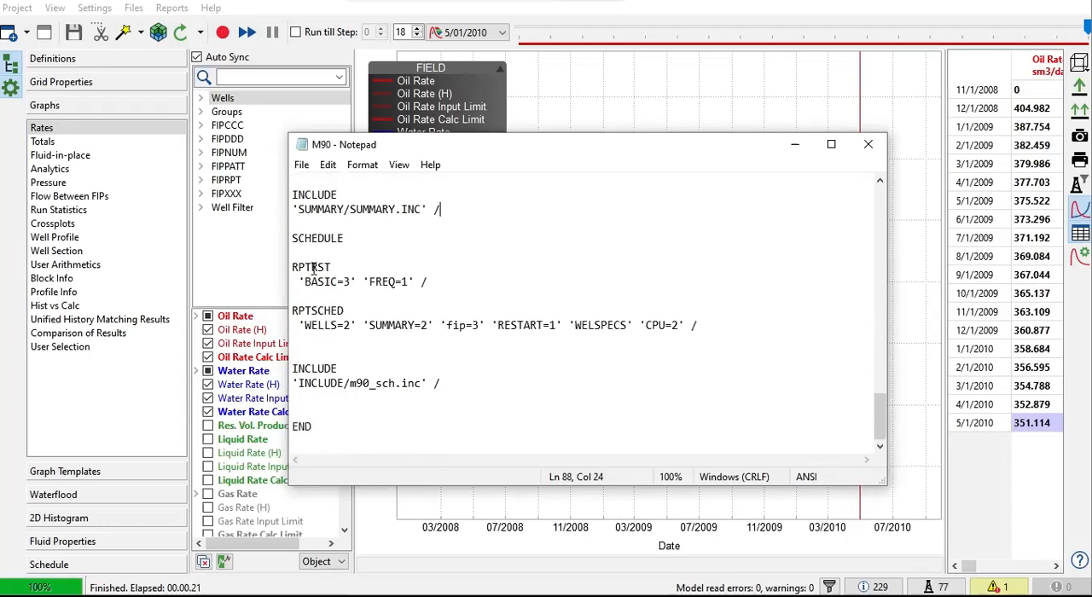
drag(298, 267, 433, 377)
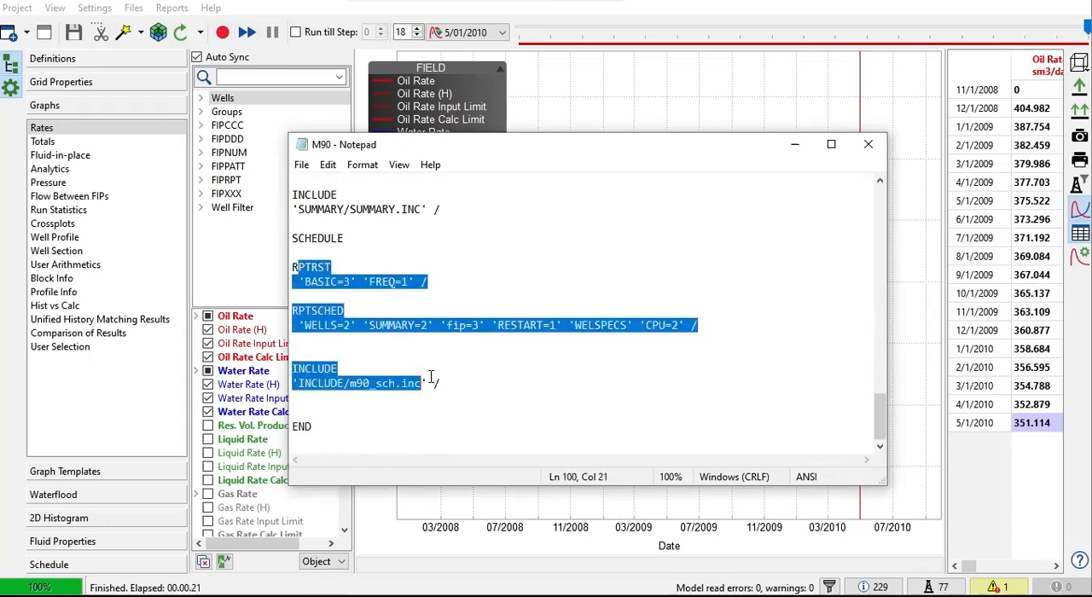
click(414, 381)
drag(344, 384, 433, 385)
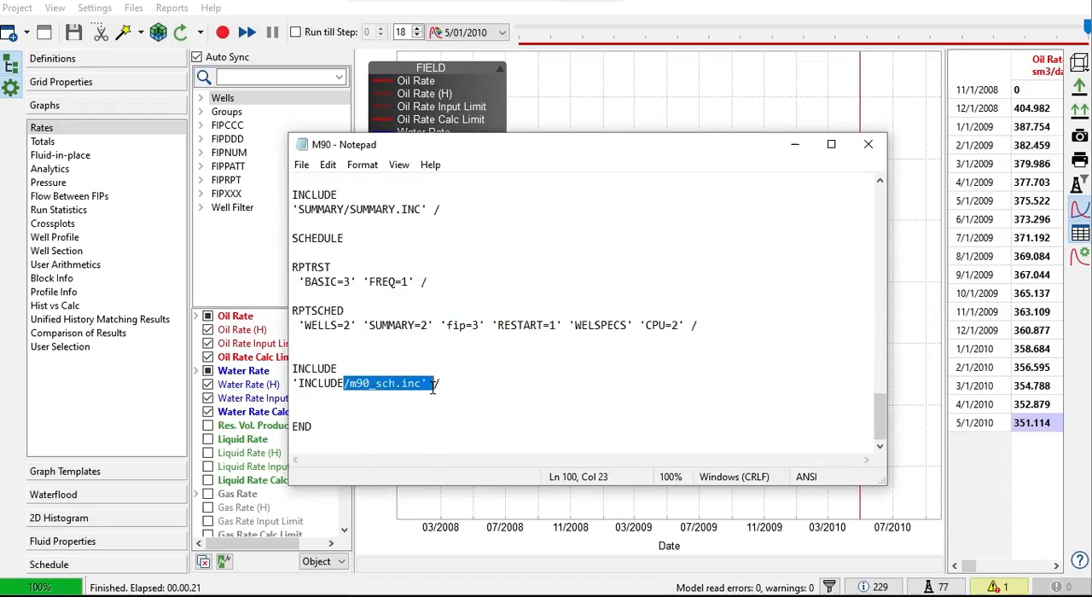
Return to the RUNSPEC section at the start of the M90 file and close the file.
scroll(462, 379, up, 1)
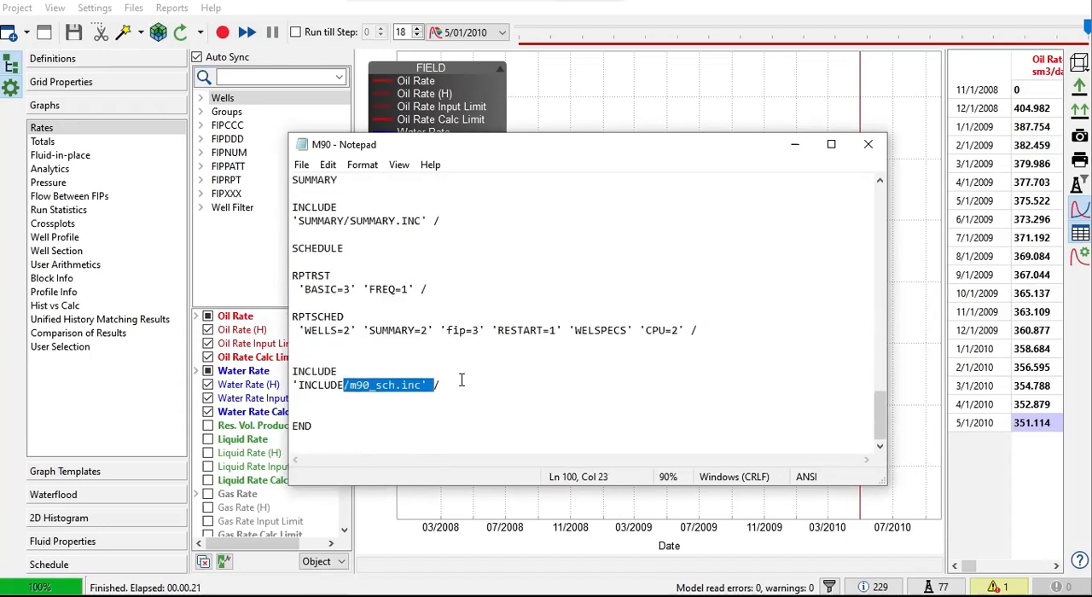
ctrl+scroll(463, 378, up, 1)
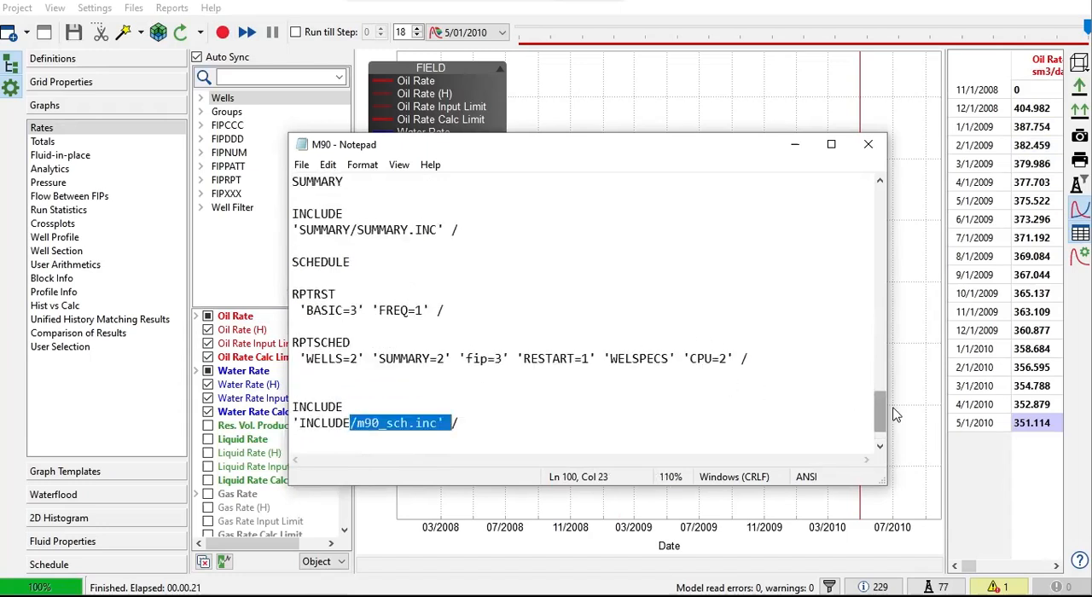
drag(879, 415, 853, 214)
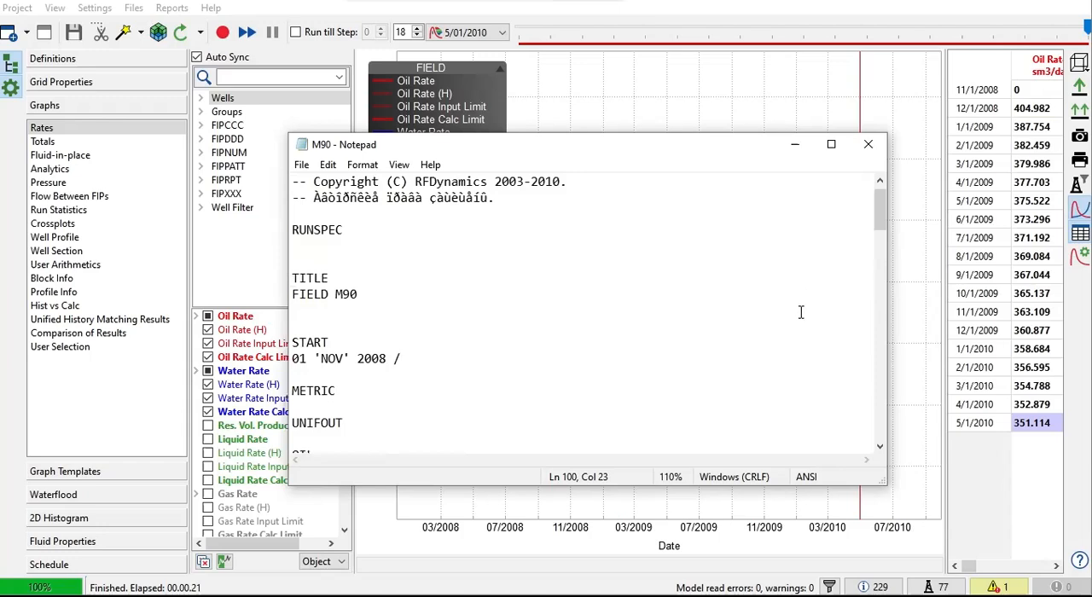
scroll(800, 312, down, 1)
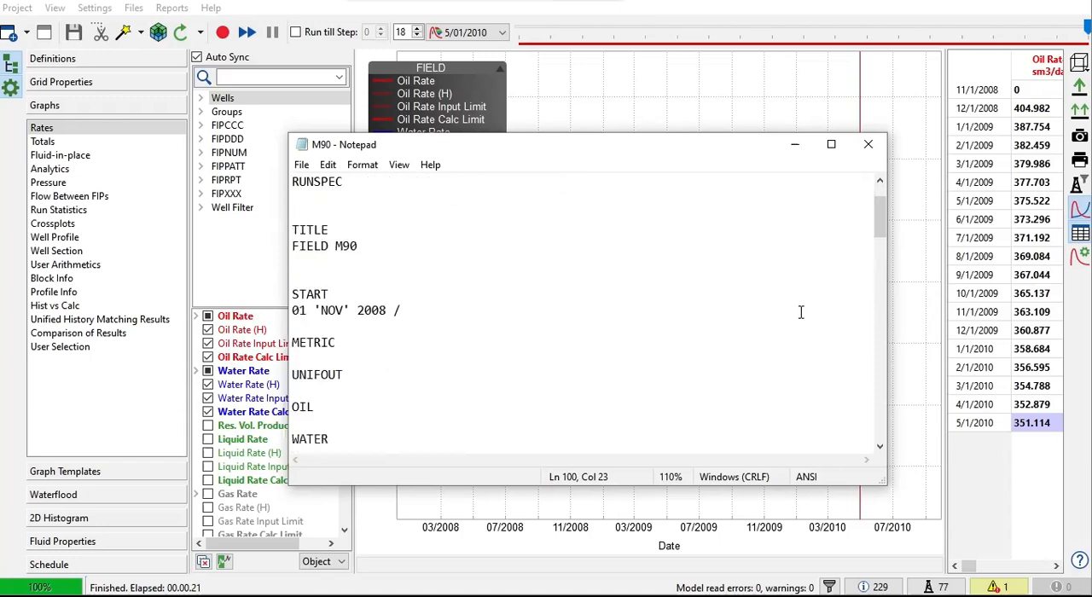
click(868, 144)
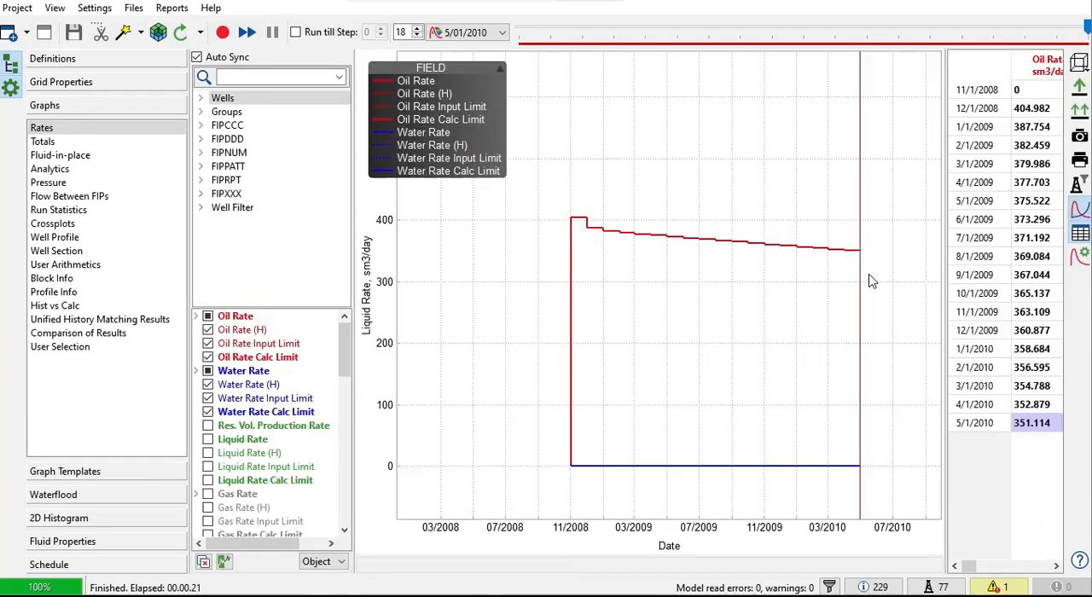
Compare the calculated pressure map at the initial step 11/01/2008 with the one at step 18, 5/01/2010.
click(827, 248)
mouse_move(569, 276)
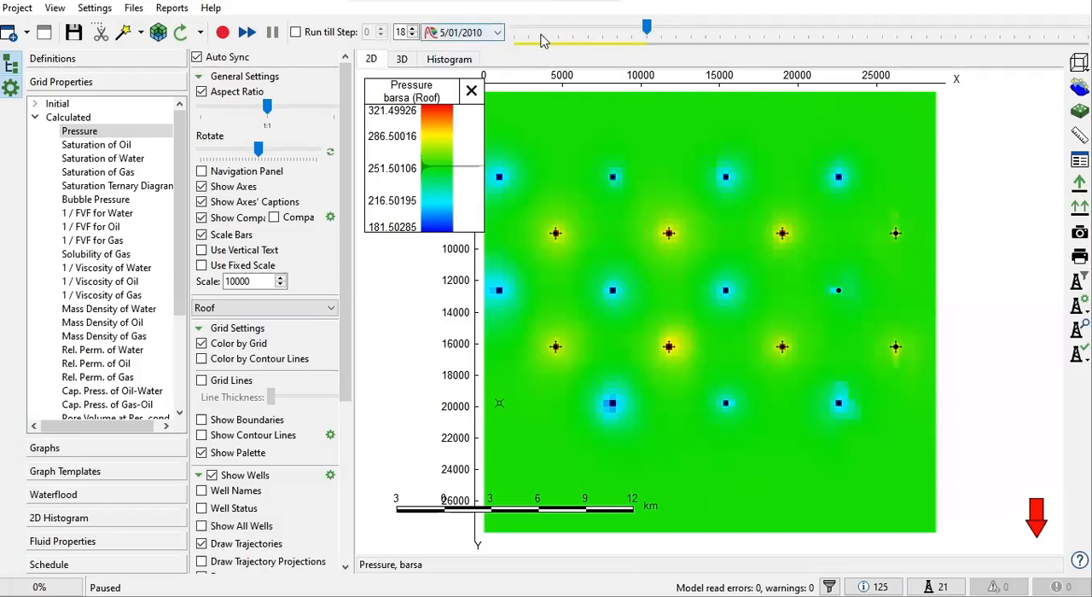
drag(646, 28, 512, 28)
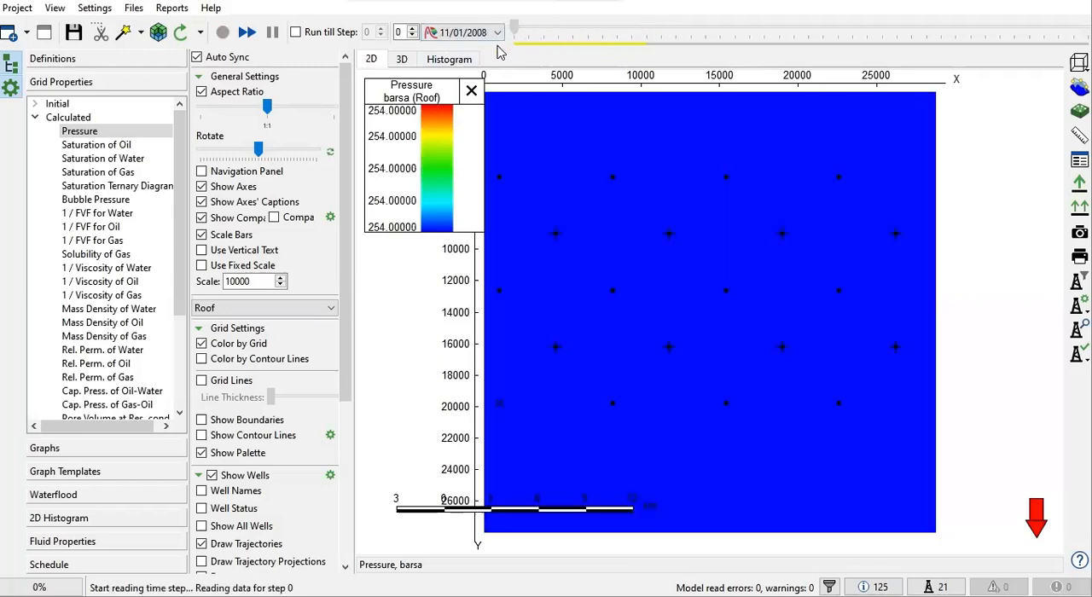
drag(514, 27, 644, 26)
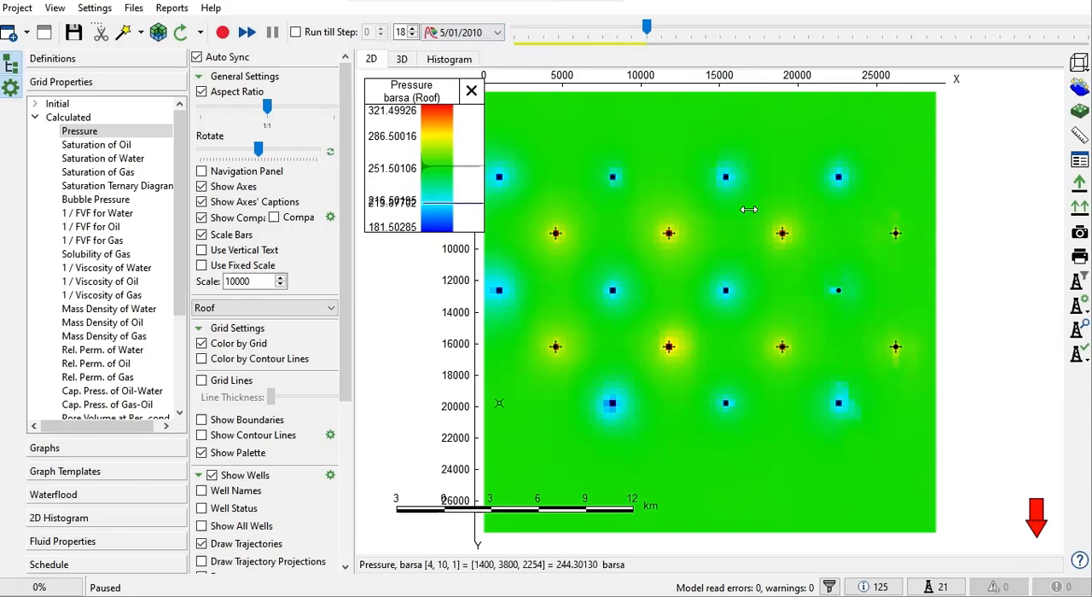
scroll(715, 203, down, 1)
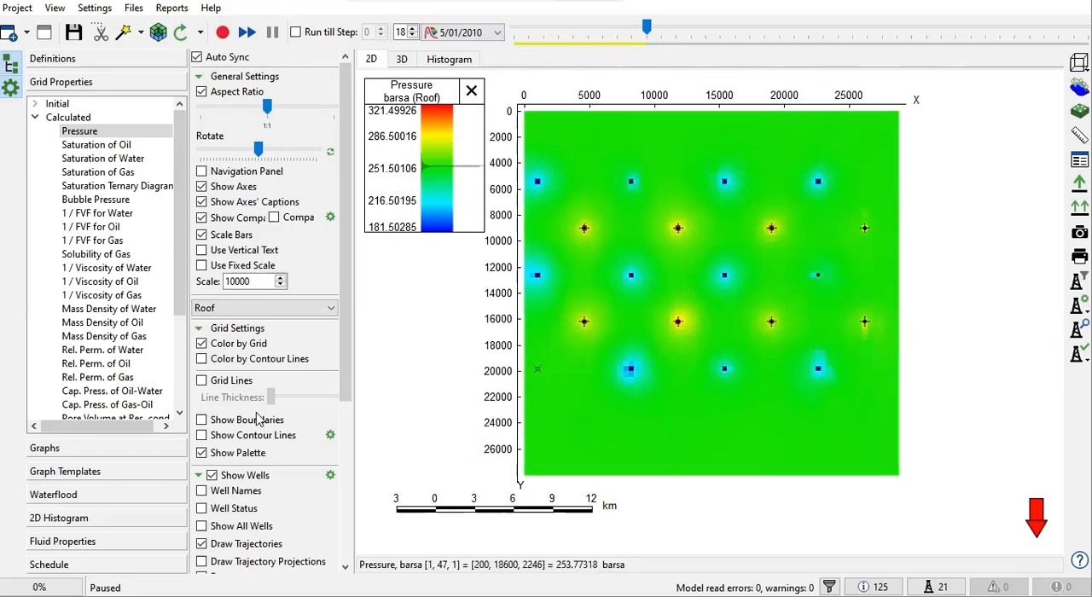
Show the field Rates graph and move its FIELD legend into the empty upper-right area of the plot.
click(45, 448)
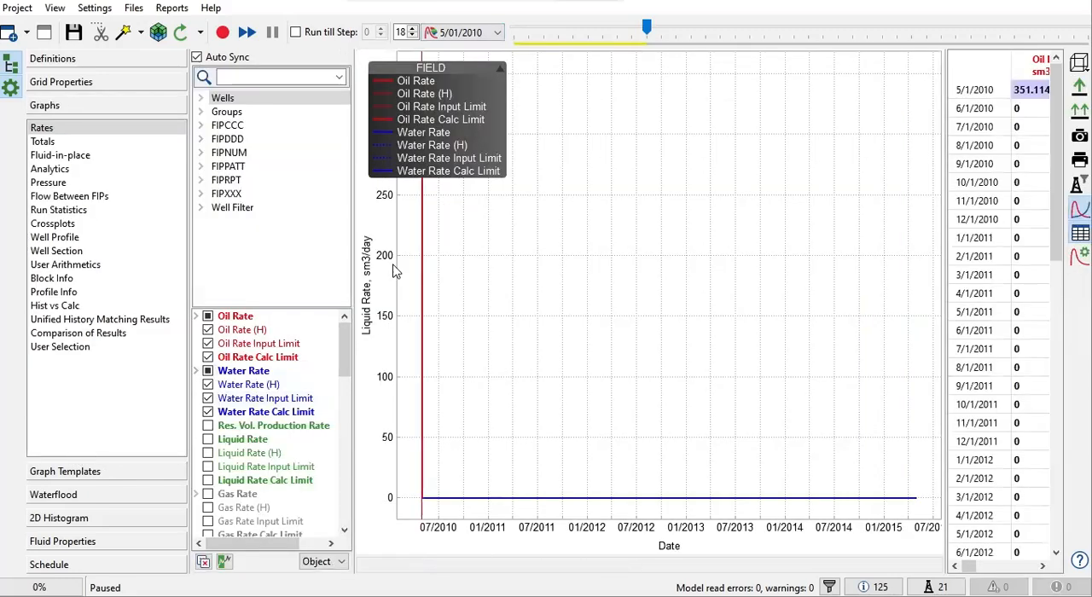
drag(447, 156, 665, 181)
drag(789, 186, 808, 184)
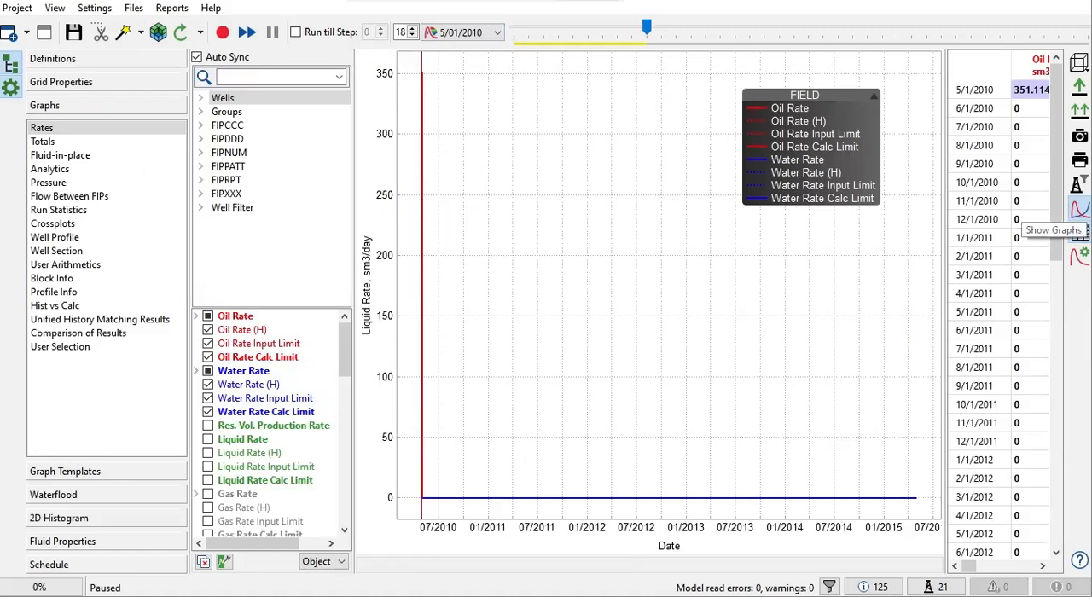
click(1080, 233)
click(1079, 209)
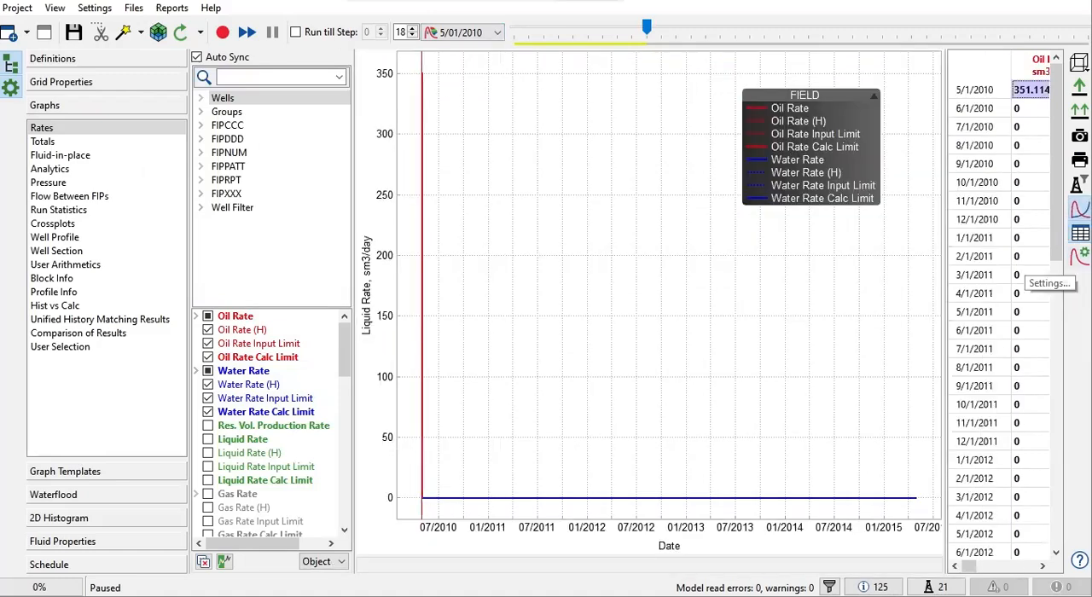
Set the graphs preferences to show data since 11/1/2008.
click(1080, 253)
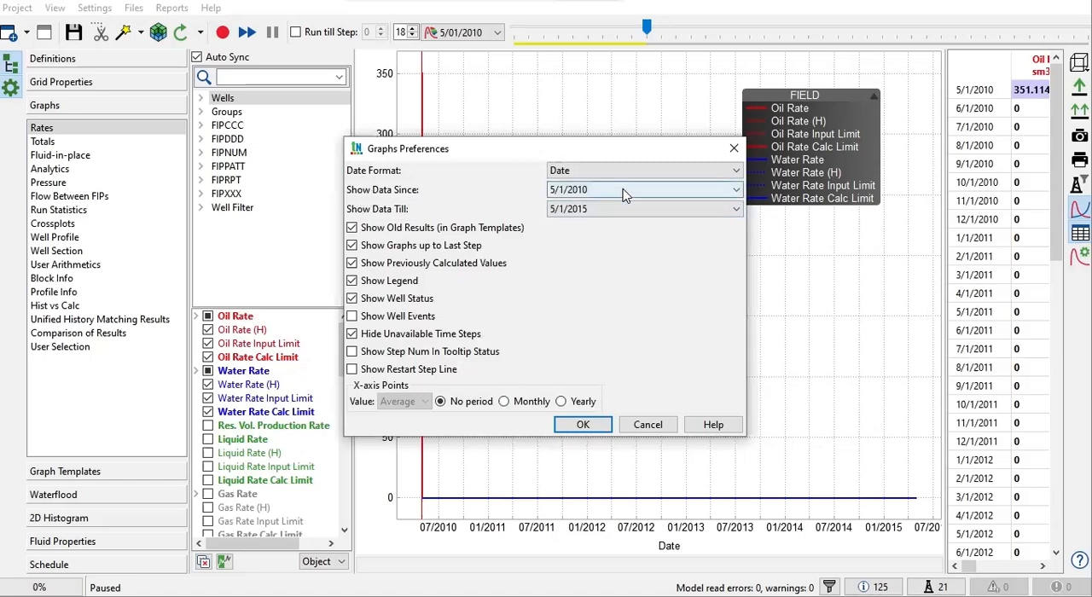
drag(607, 152, 860, 238)
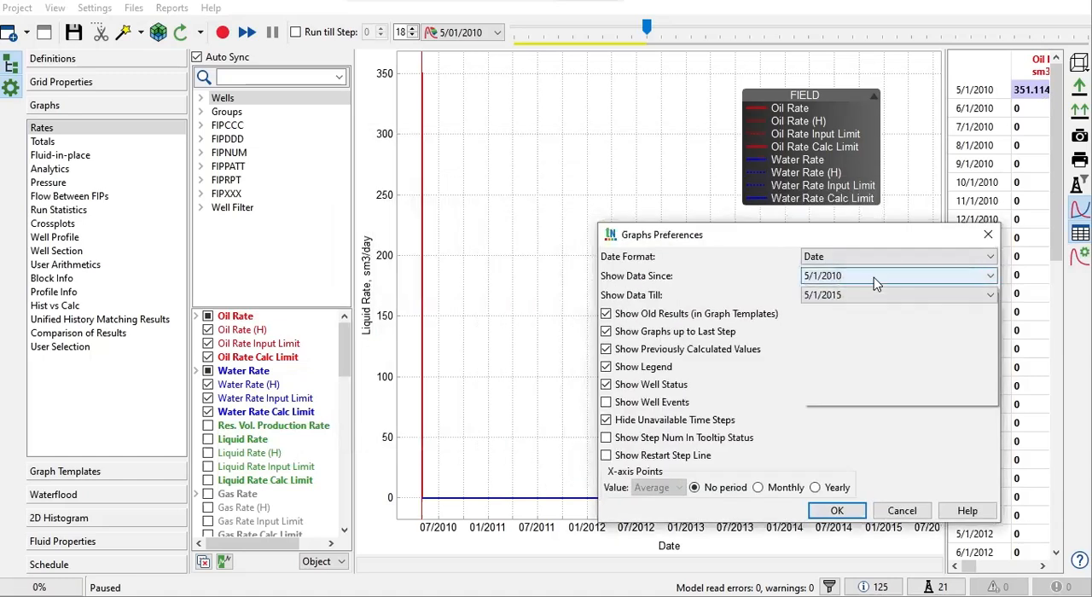
click(874, 277)
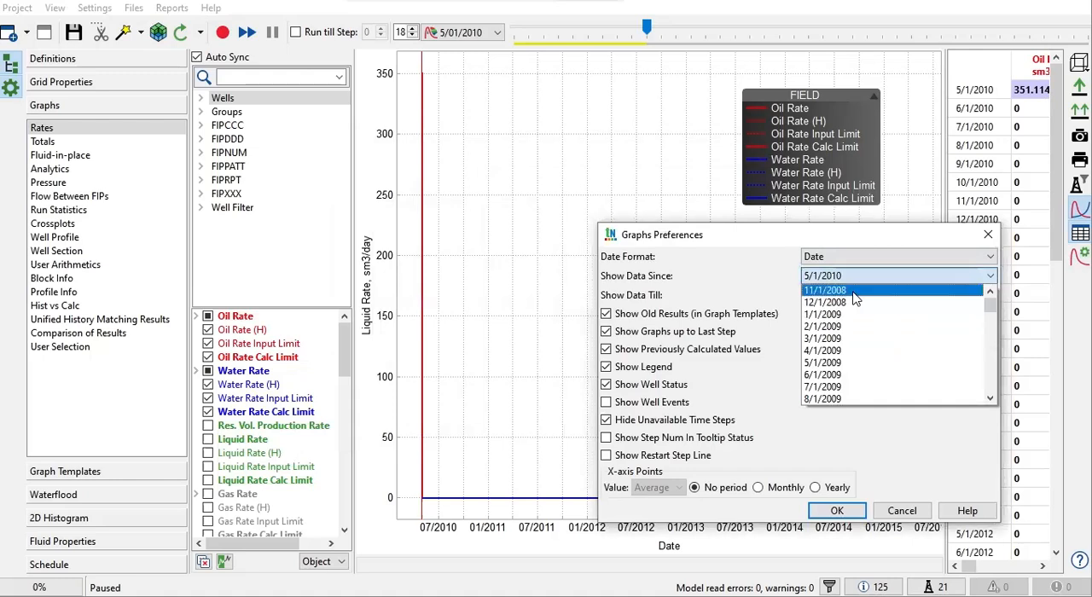
click(849, 290)
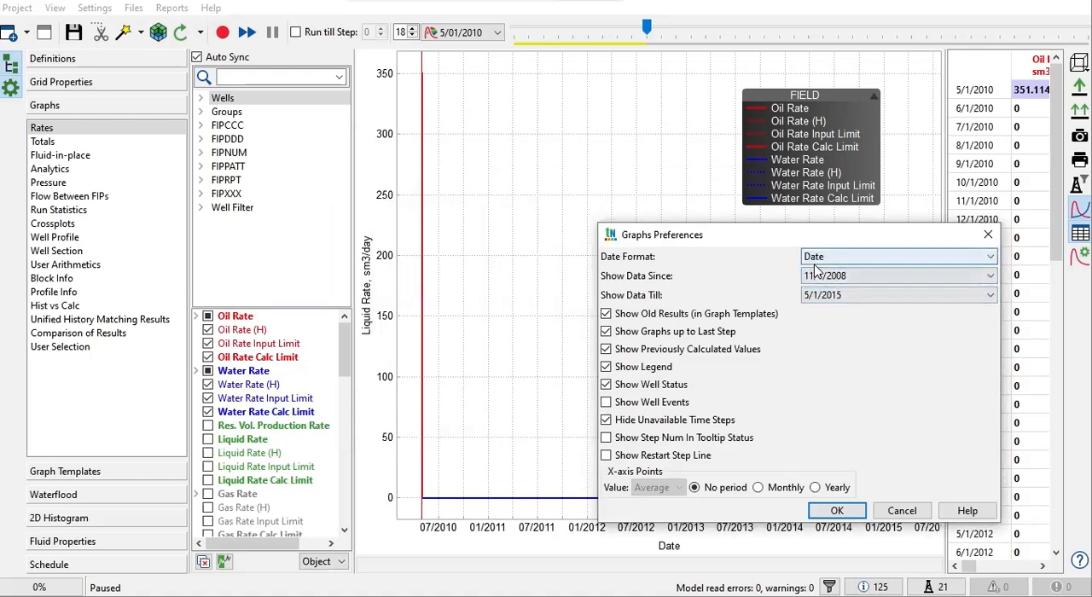
click(839, 512)
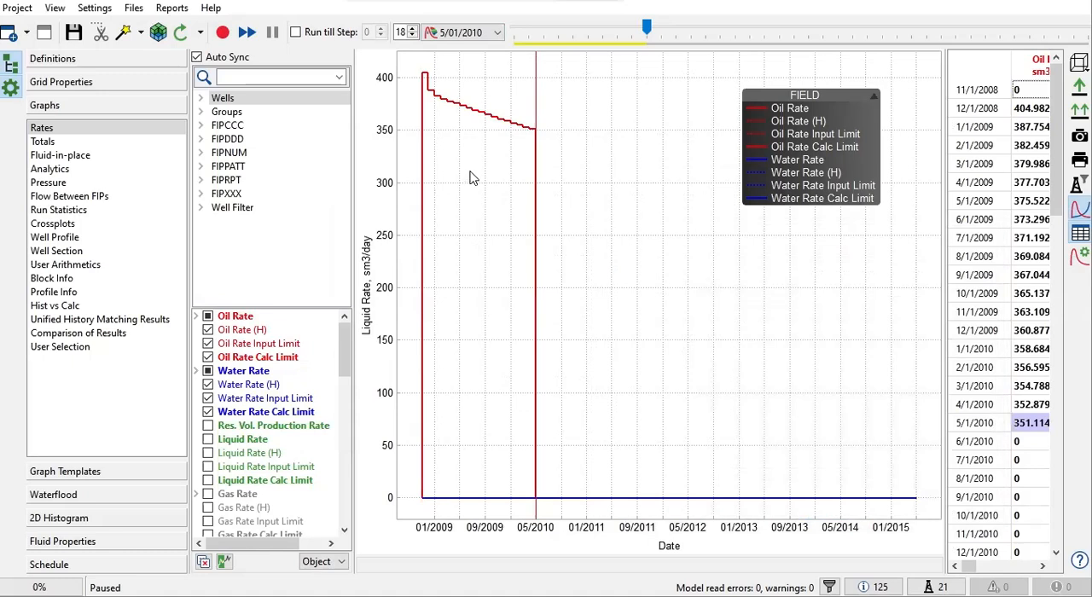
Run the model calculation onward from the 5/01/2010 time step.
mouse_move(437, 109)
mouse_move(536, 127)
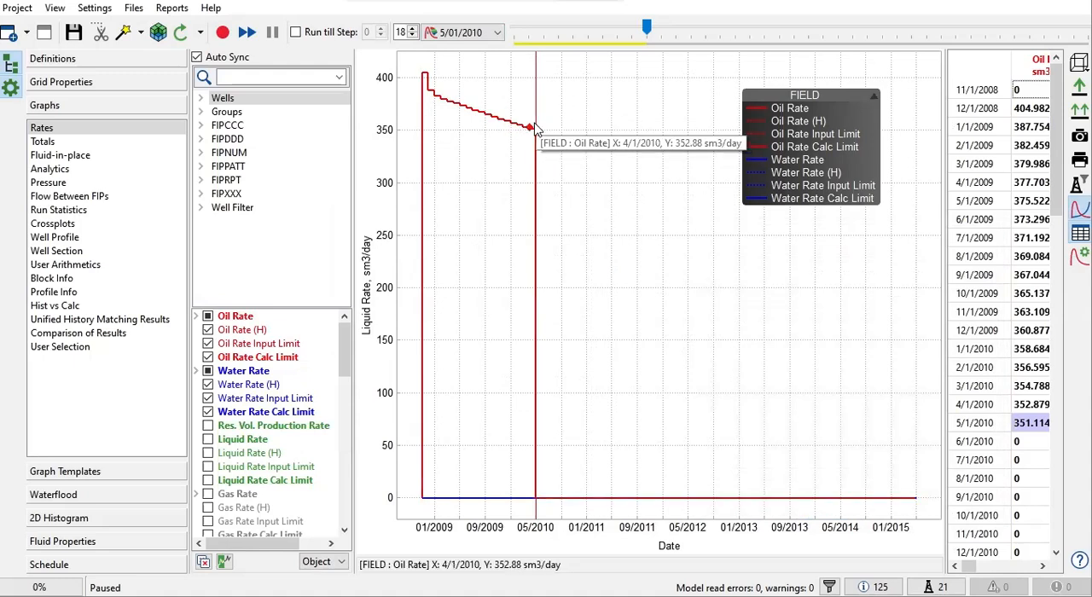
click(223, 31)
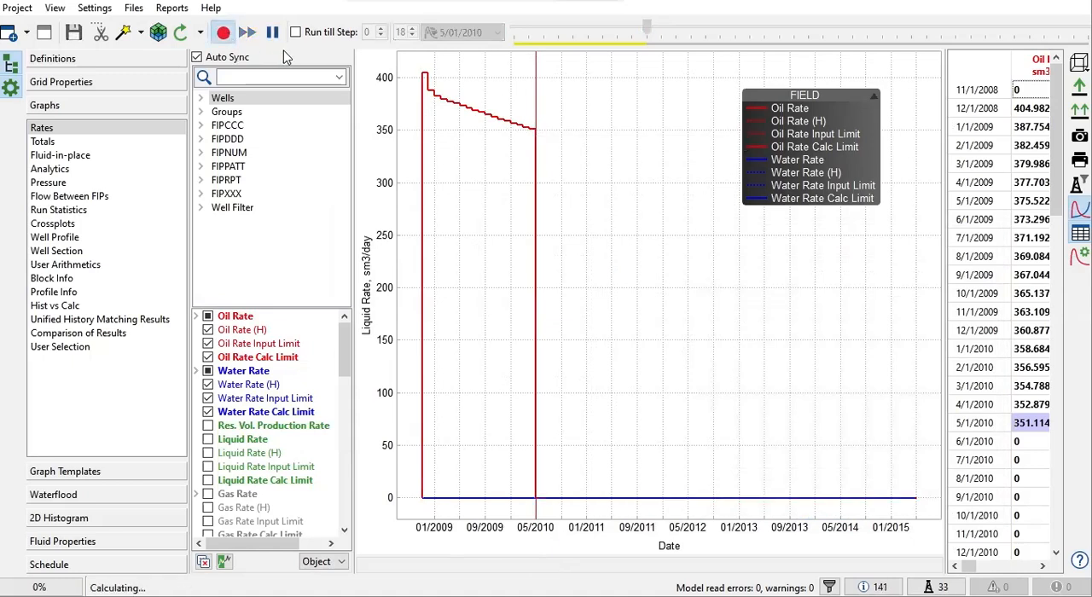